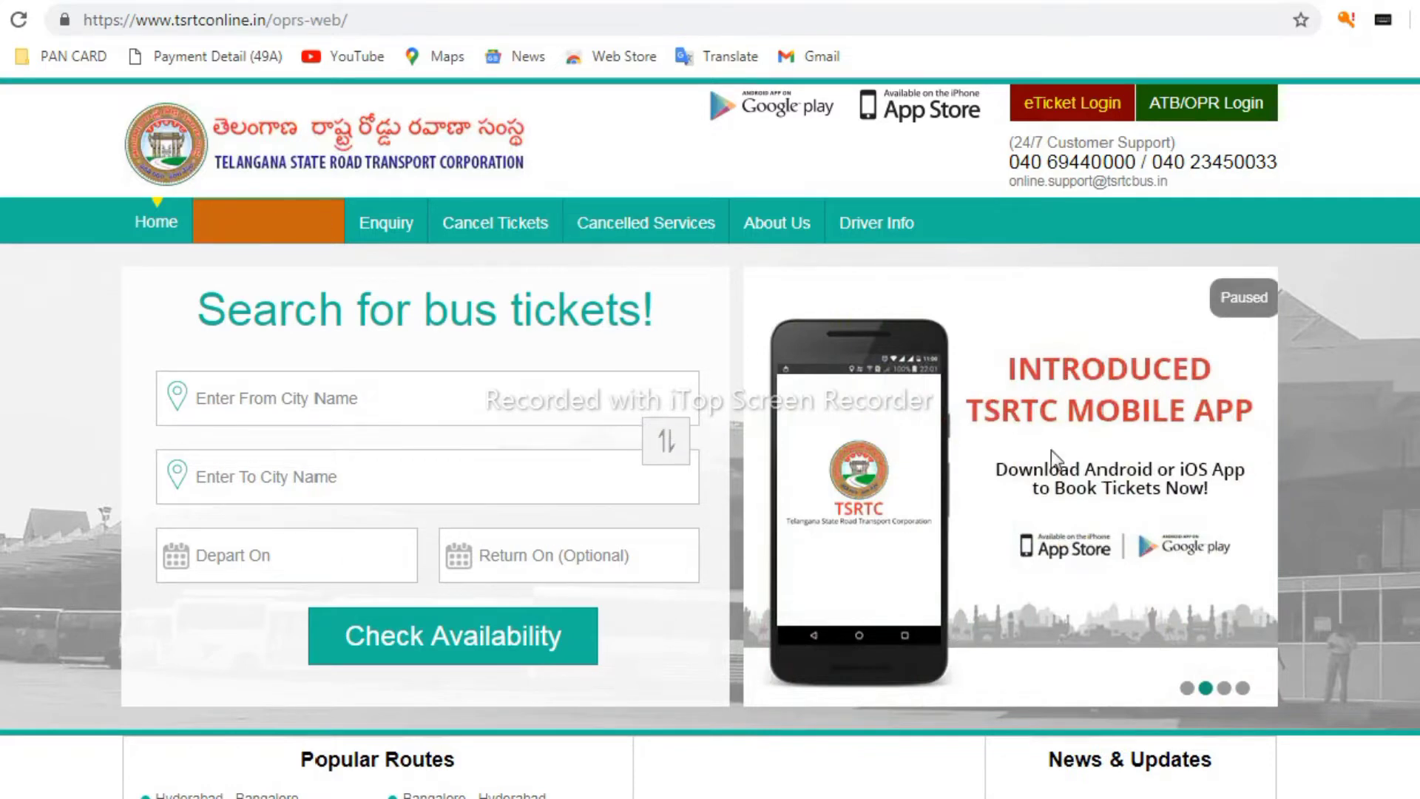
Set the route from HYDERABAD to VIJAYAWADA using the HYD and VIJ suggestions
left_click(296, 405)
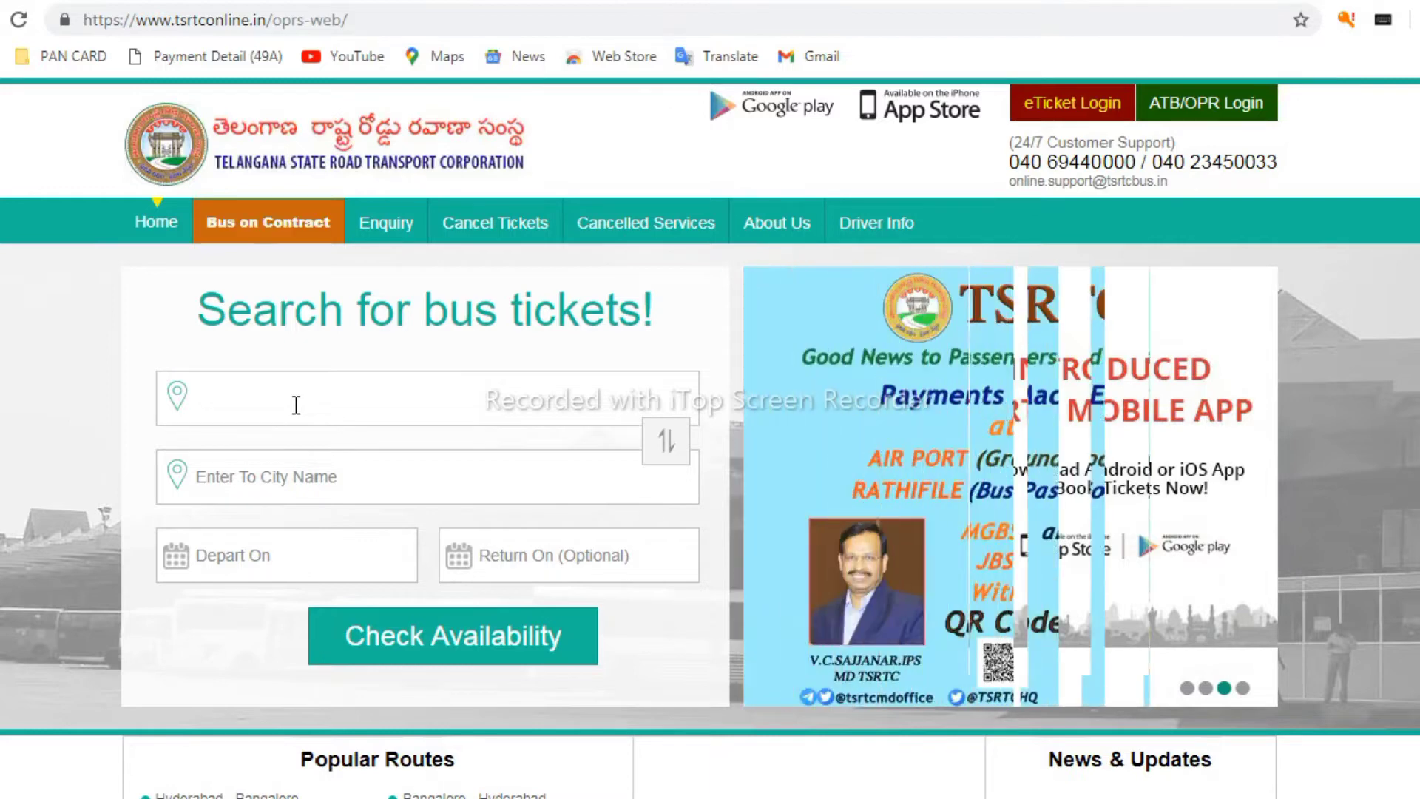
type("HYD")
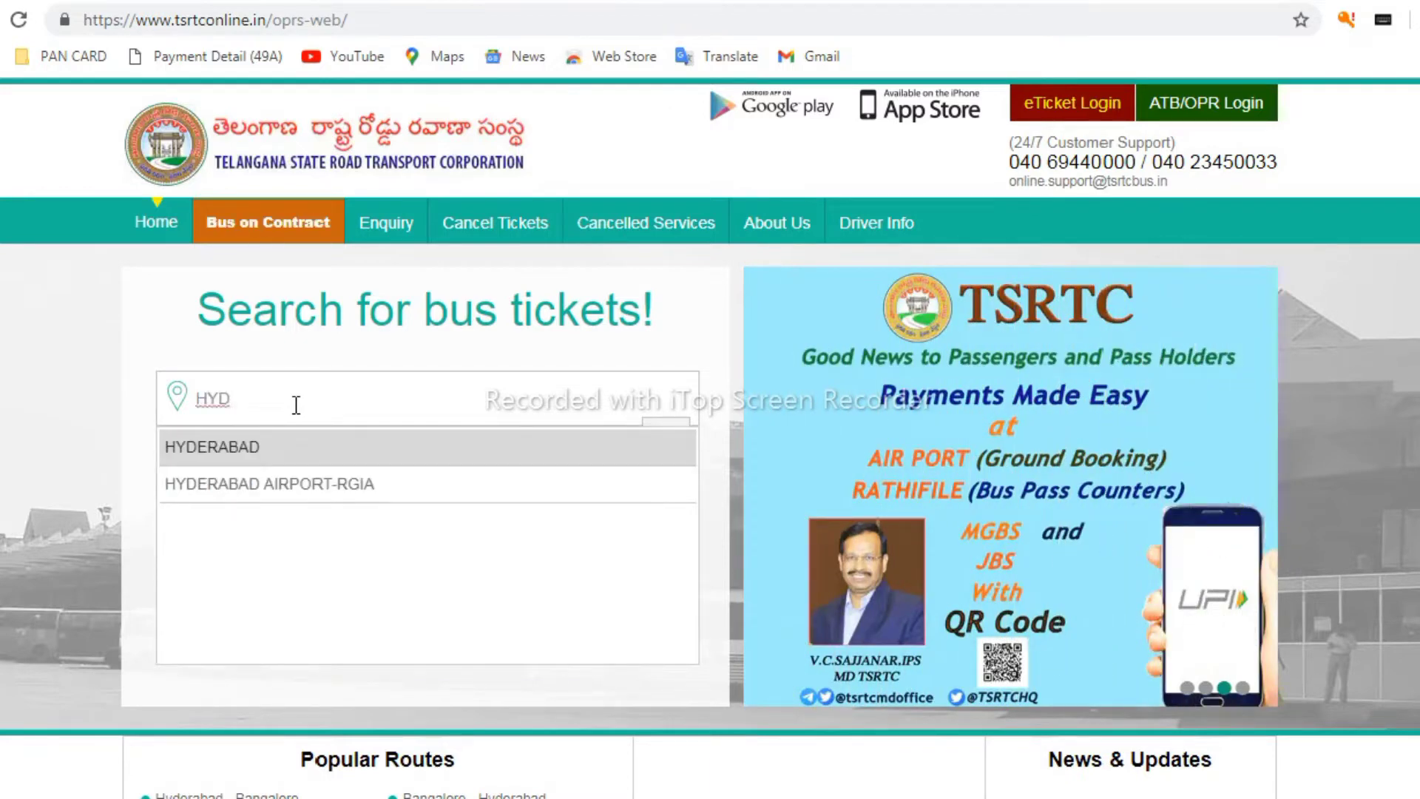
left_click(210, 444)
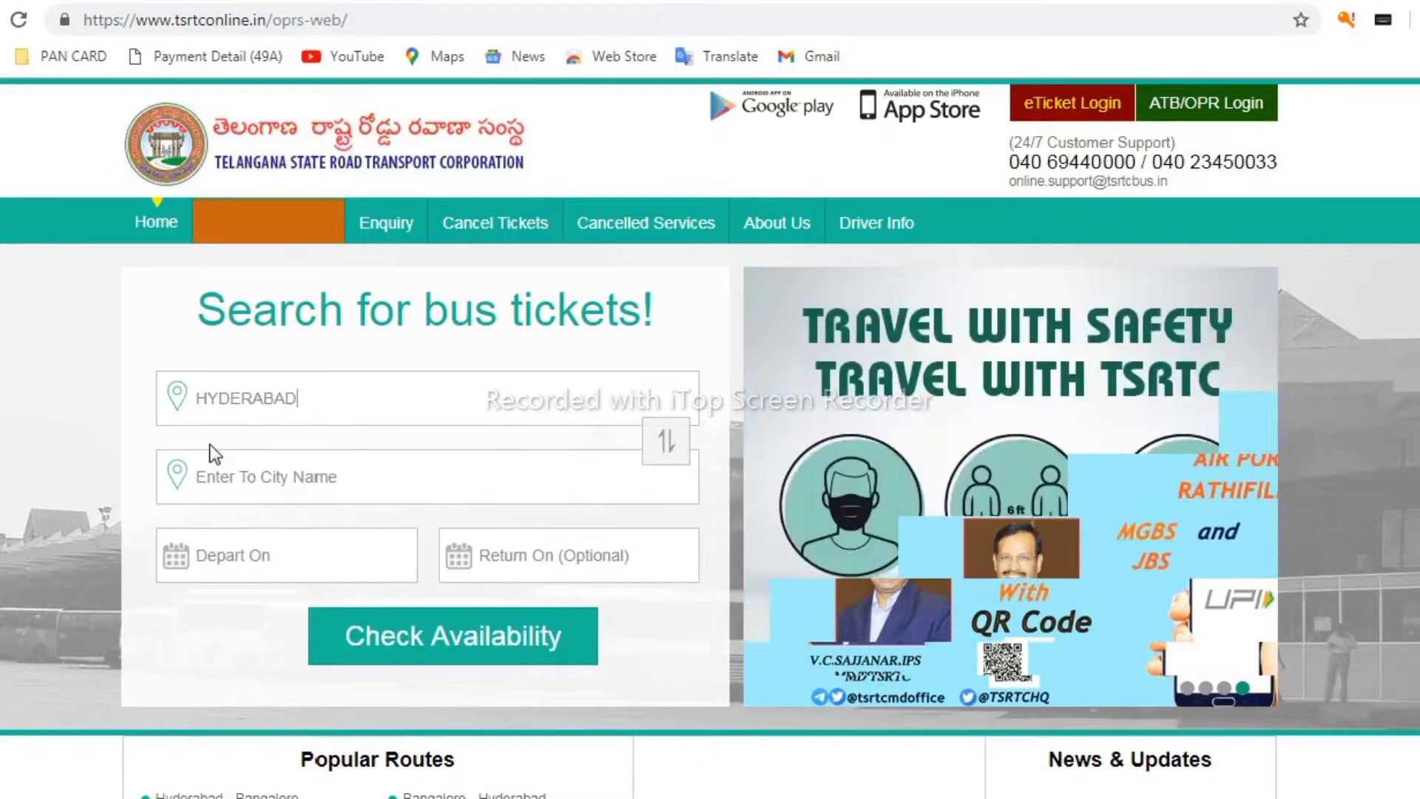
left_click(256, 473)
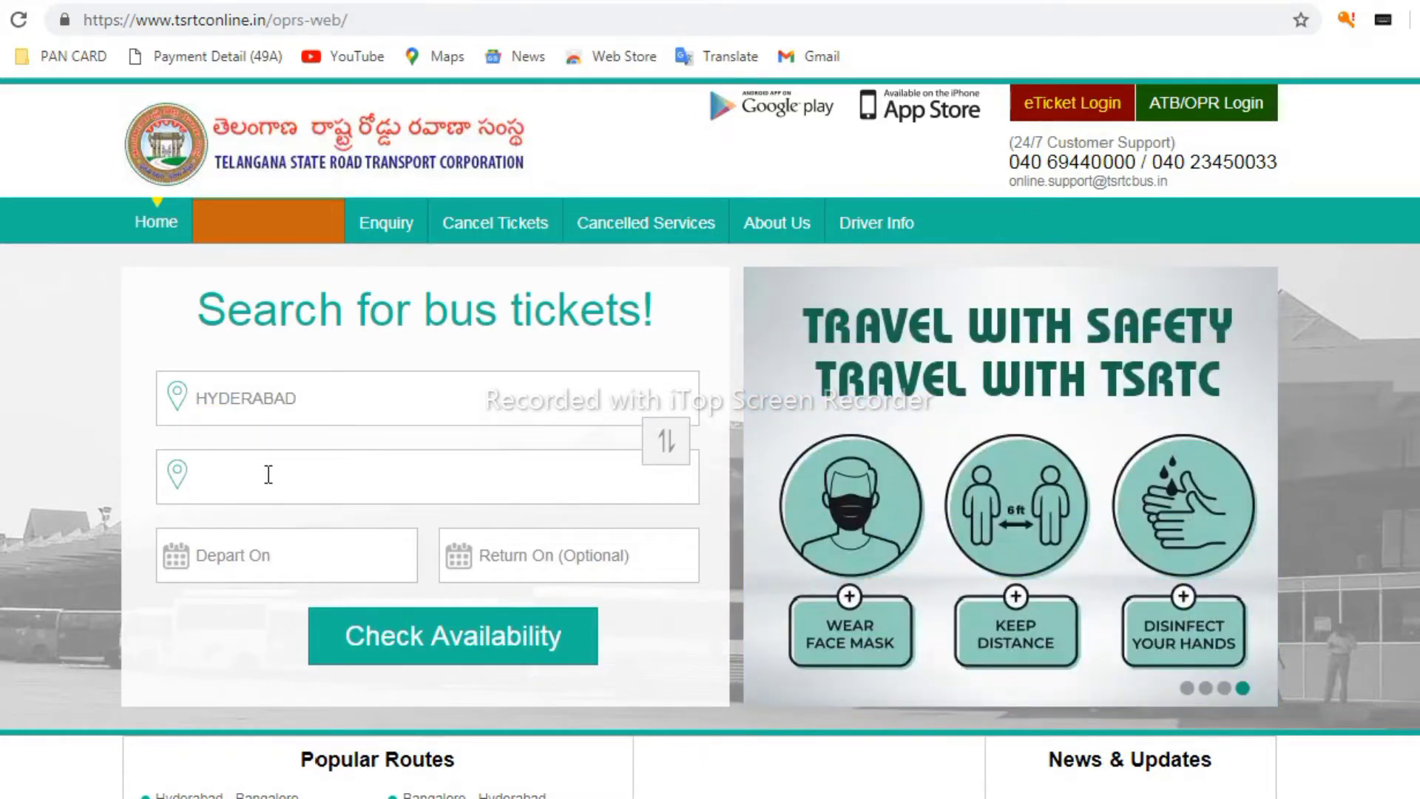
type("VIJ")
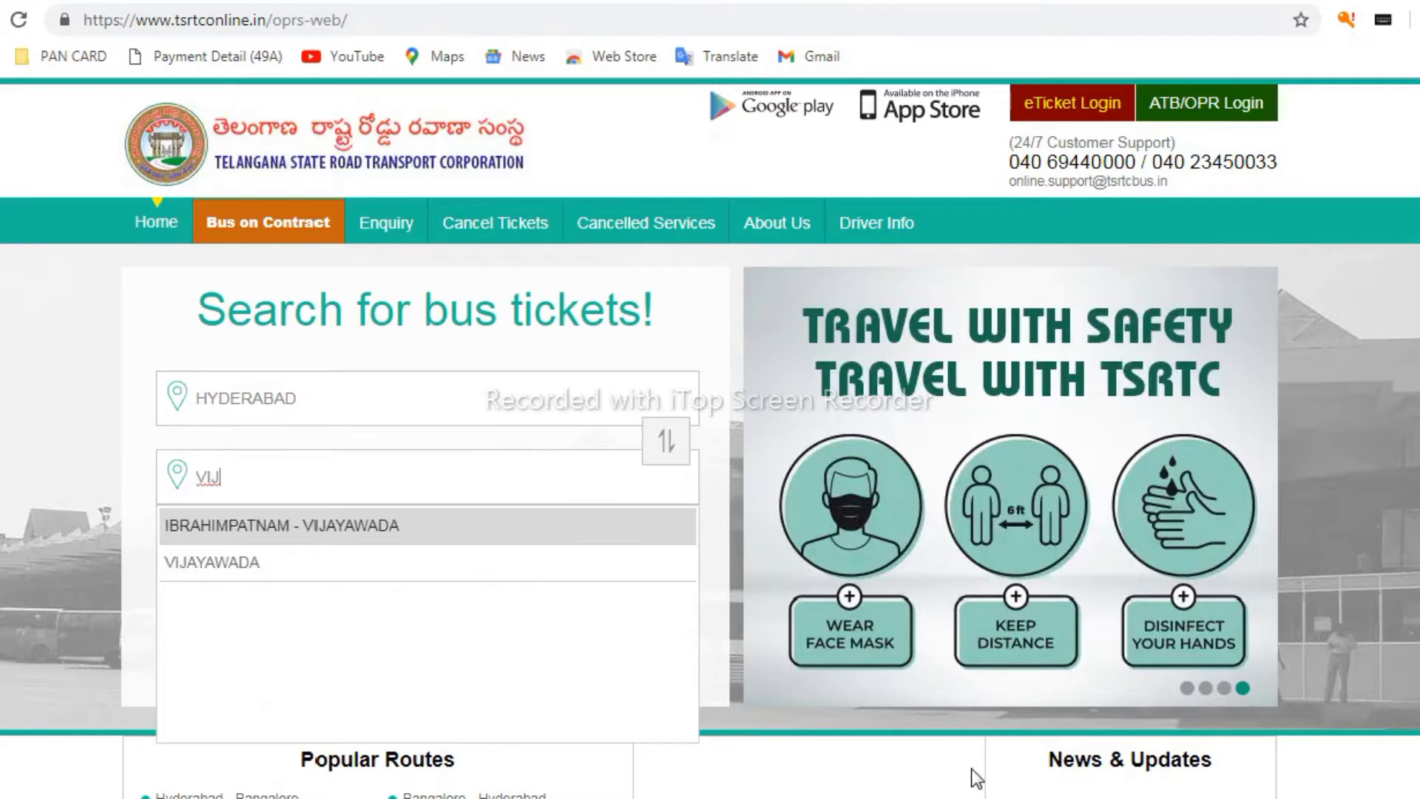
left_click(242, 568)
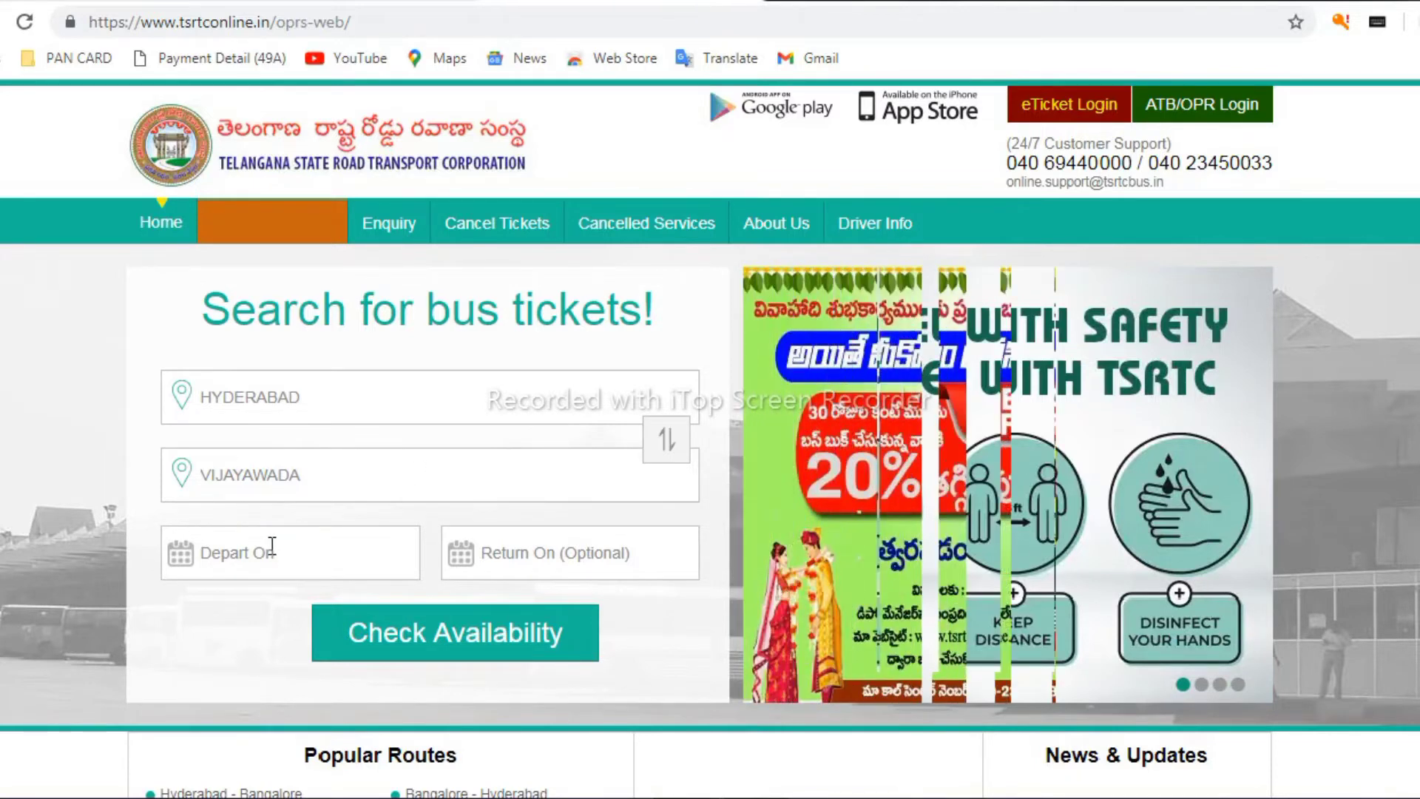
Set the departure date to 26/06/2022 and leave the return date empty
left_click(190, 555)
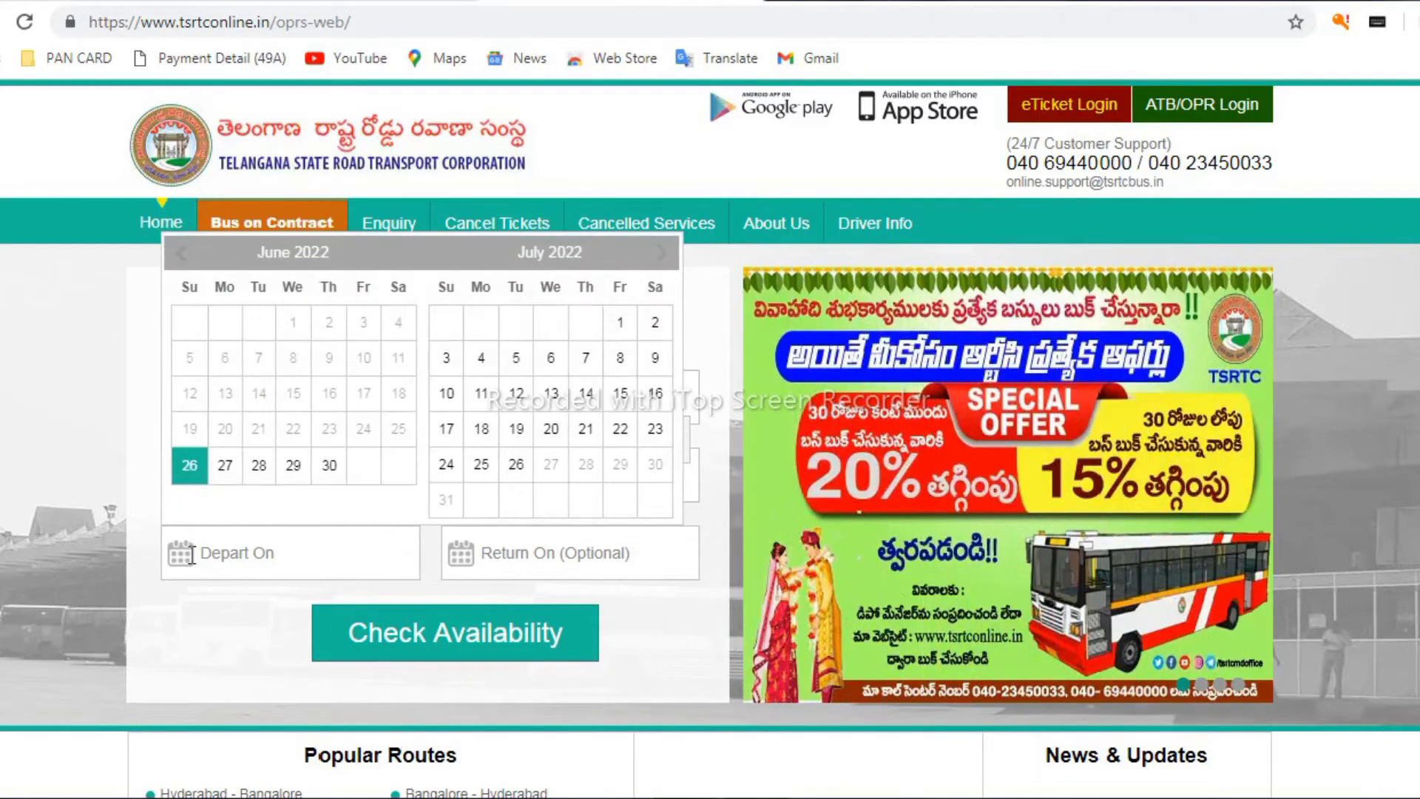
left_click(198, 475)
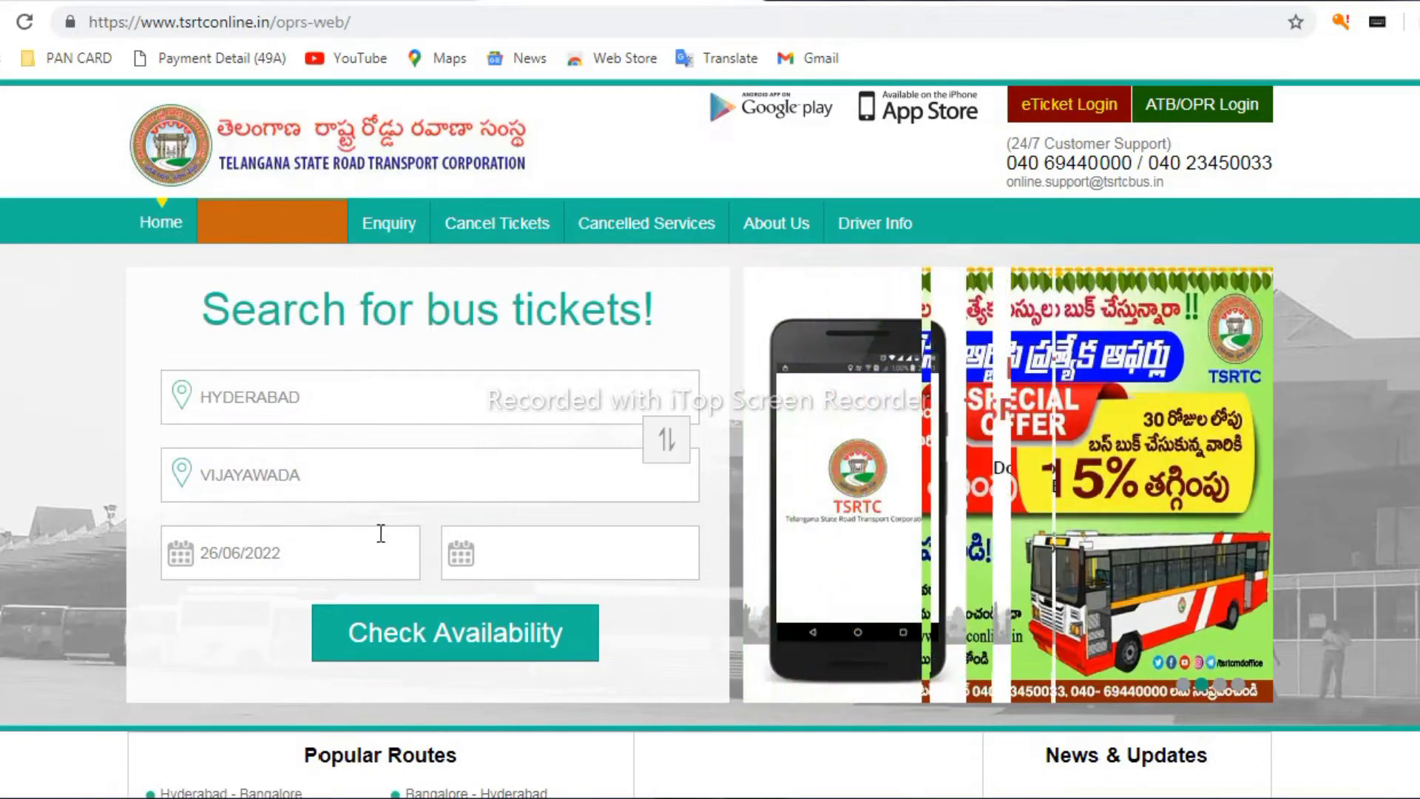
left_click(472, 547)
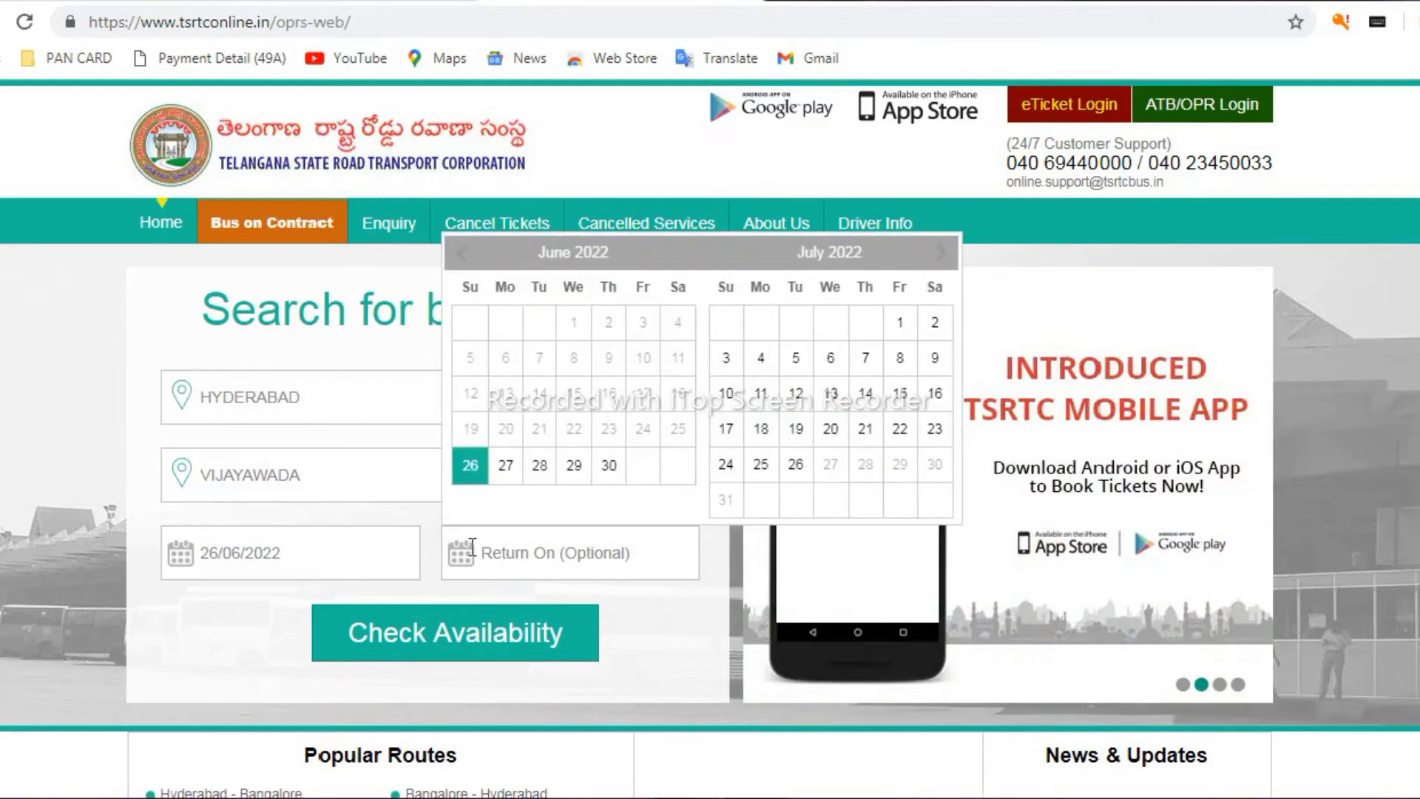
left_click(438, 563)
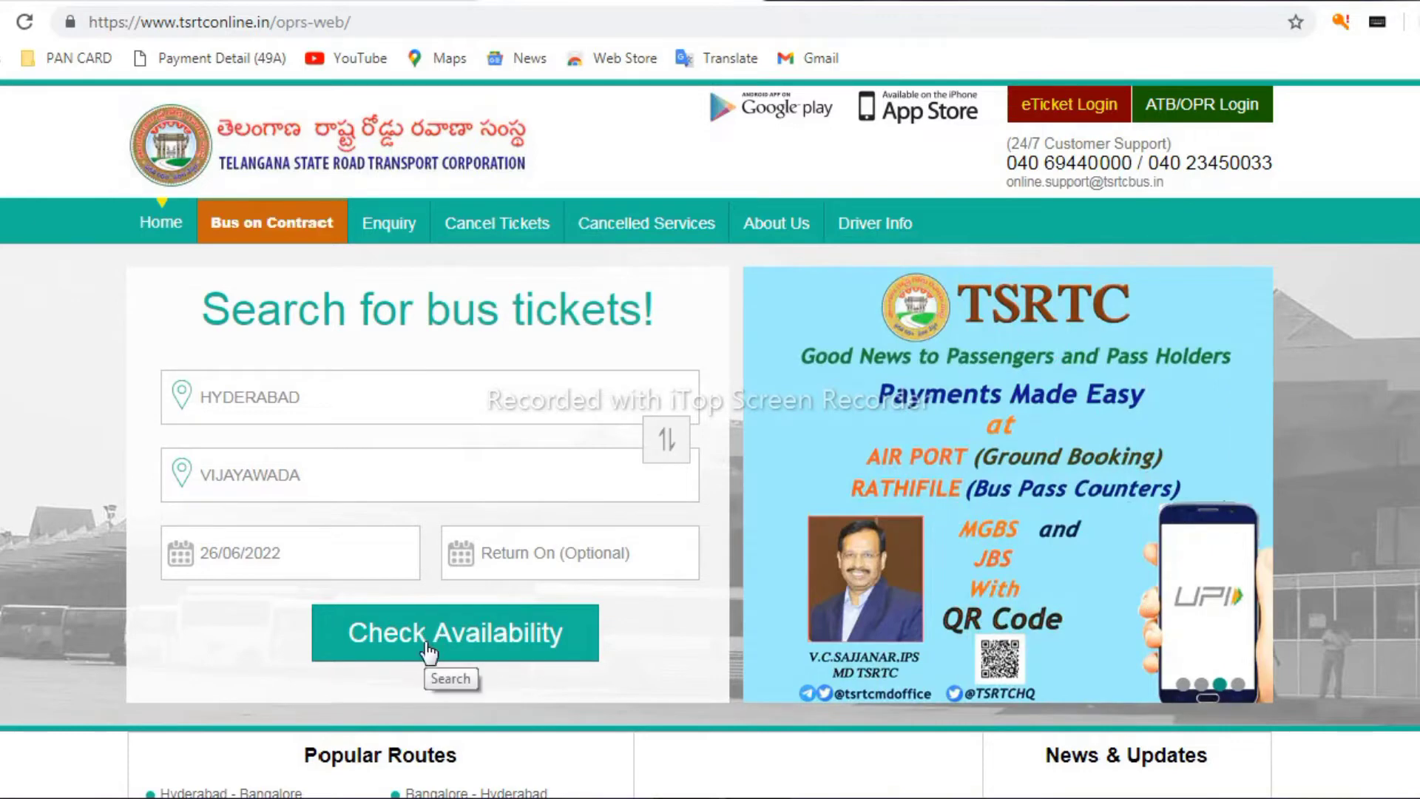
Check availability and browse the Hyderabad–Vijayawada bus list, starting with service 4850 at 09:50
left_click(468, 638)
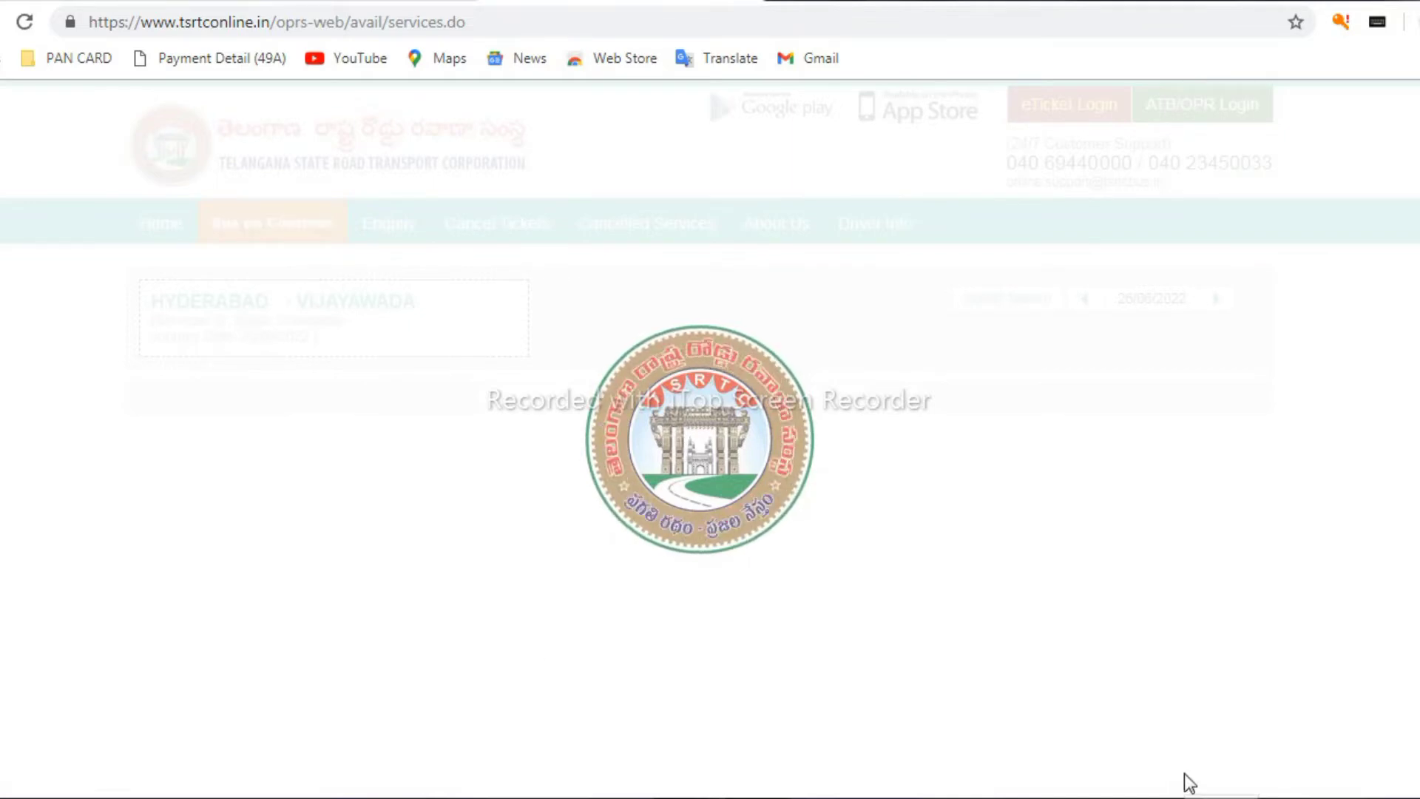
scroll(1395, 466, "down", 4)
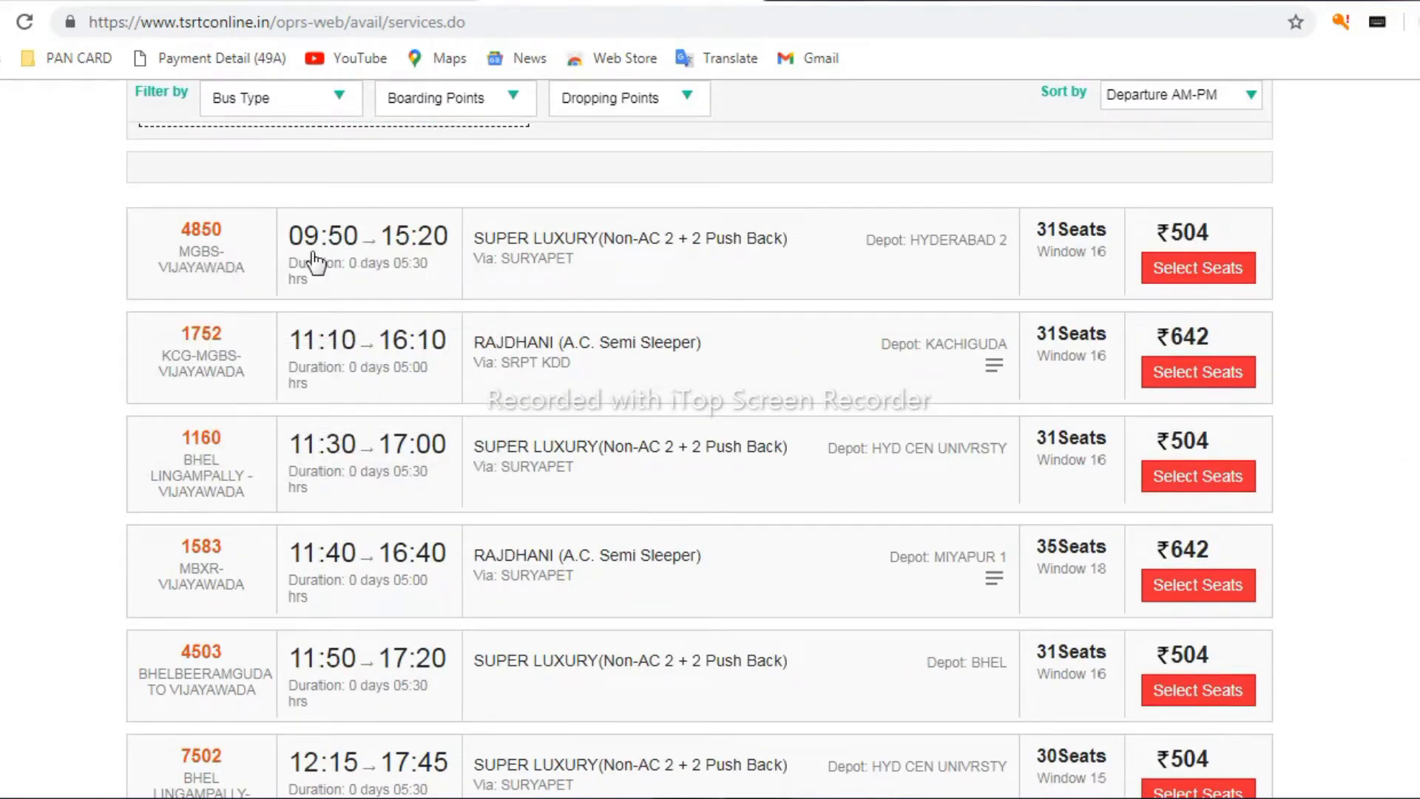
mouse_move(313, 254)
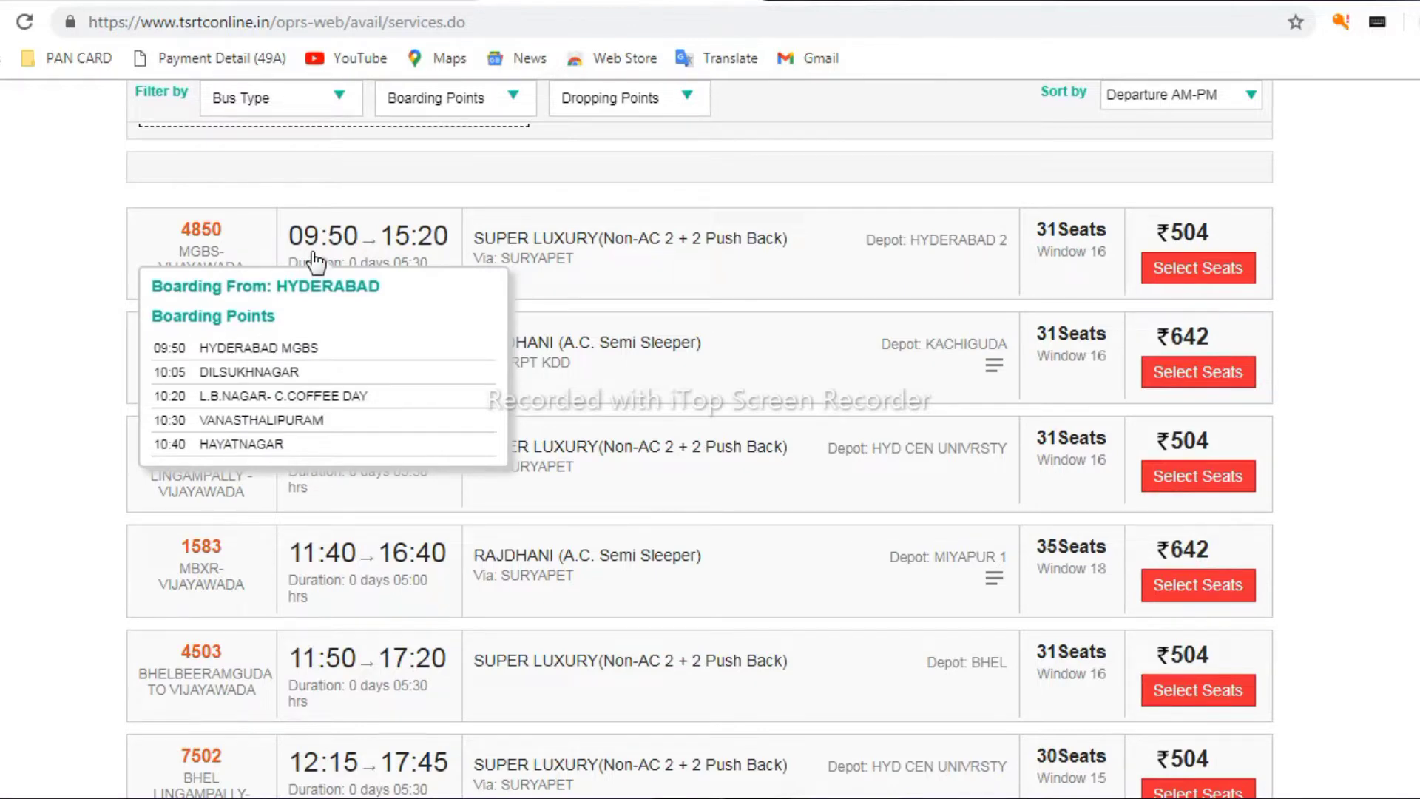
mouse_move(412, 253)
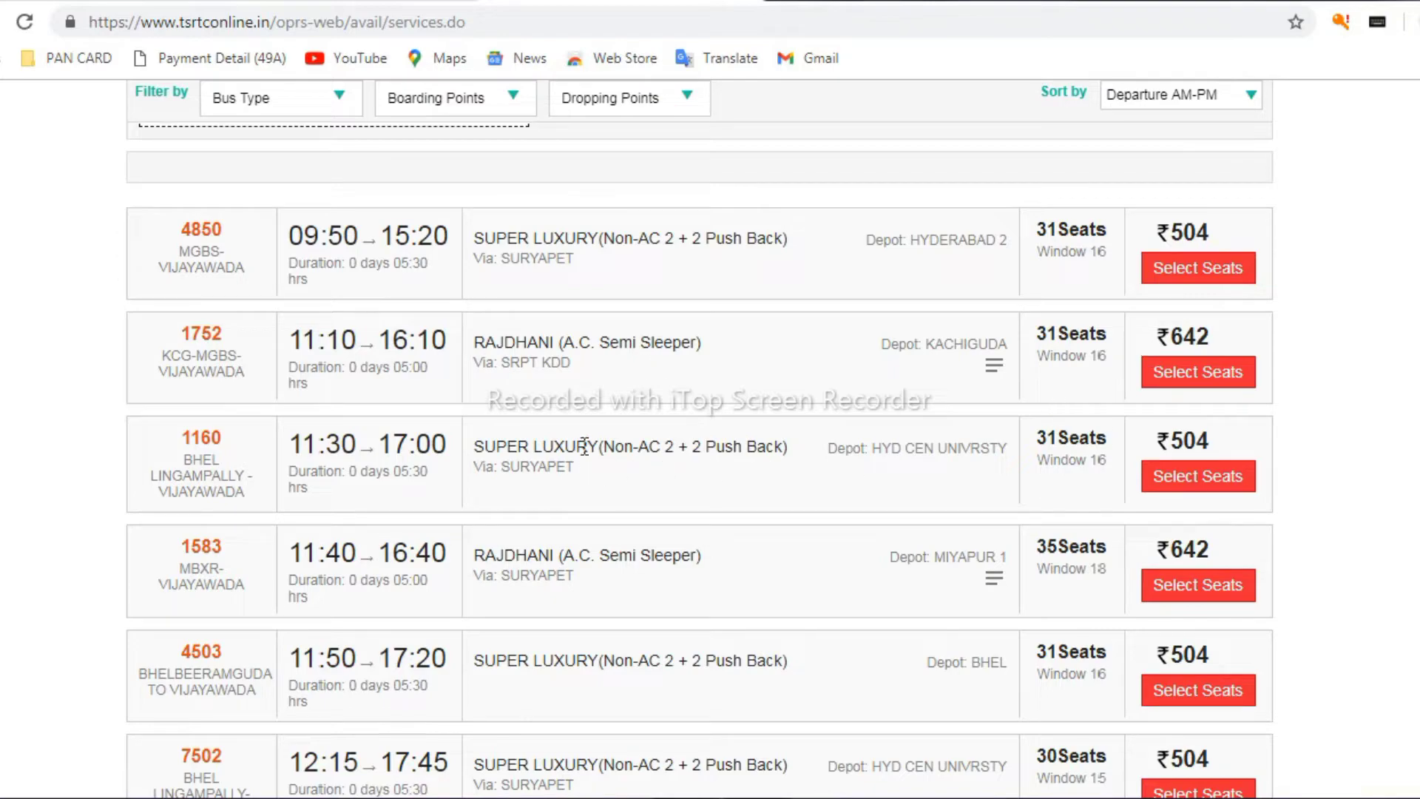
scroll(379, 411, "down", 1)
scroll(375, 404, "down", 12)
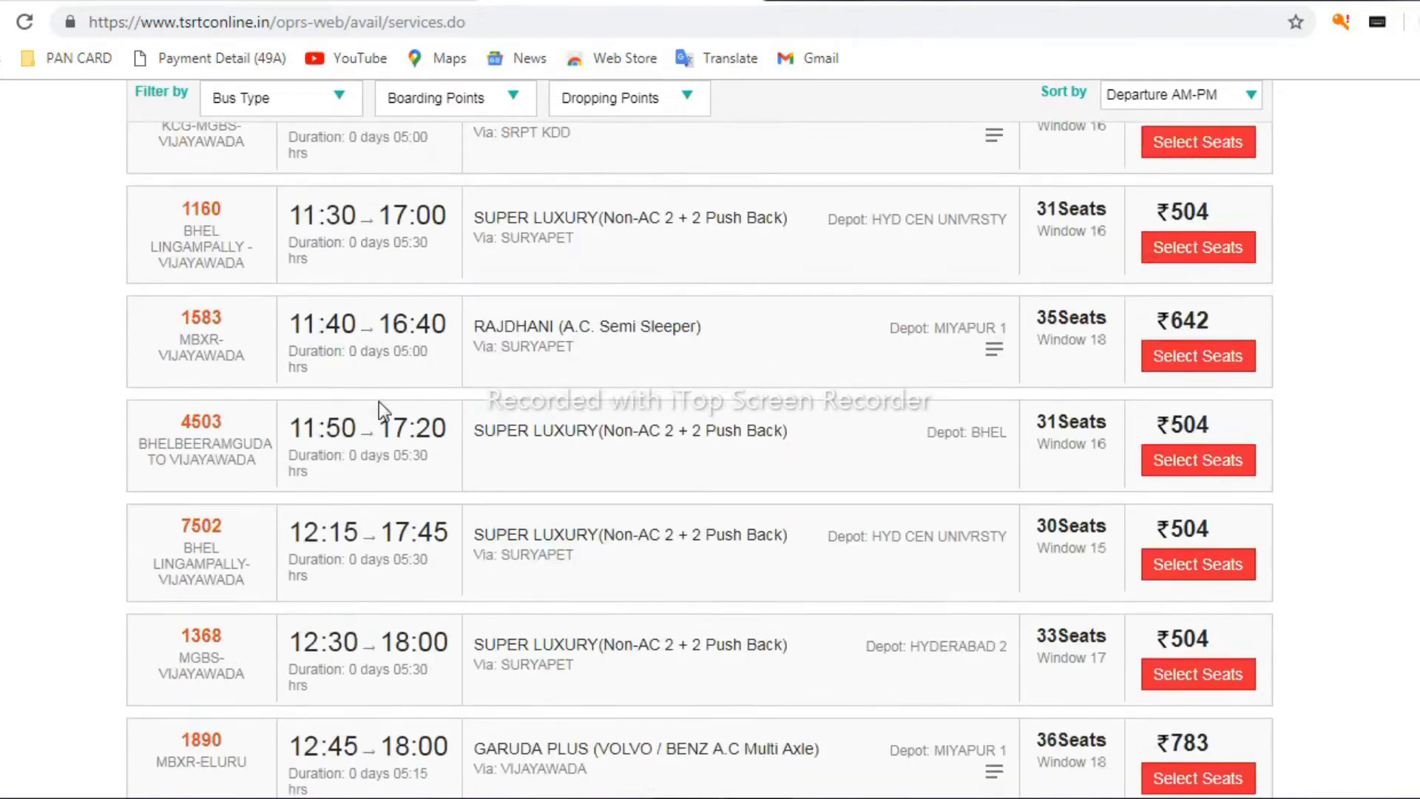
scroll(399, 451, "down", 13)
scroll(410, 507, "down", 20)
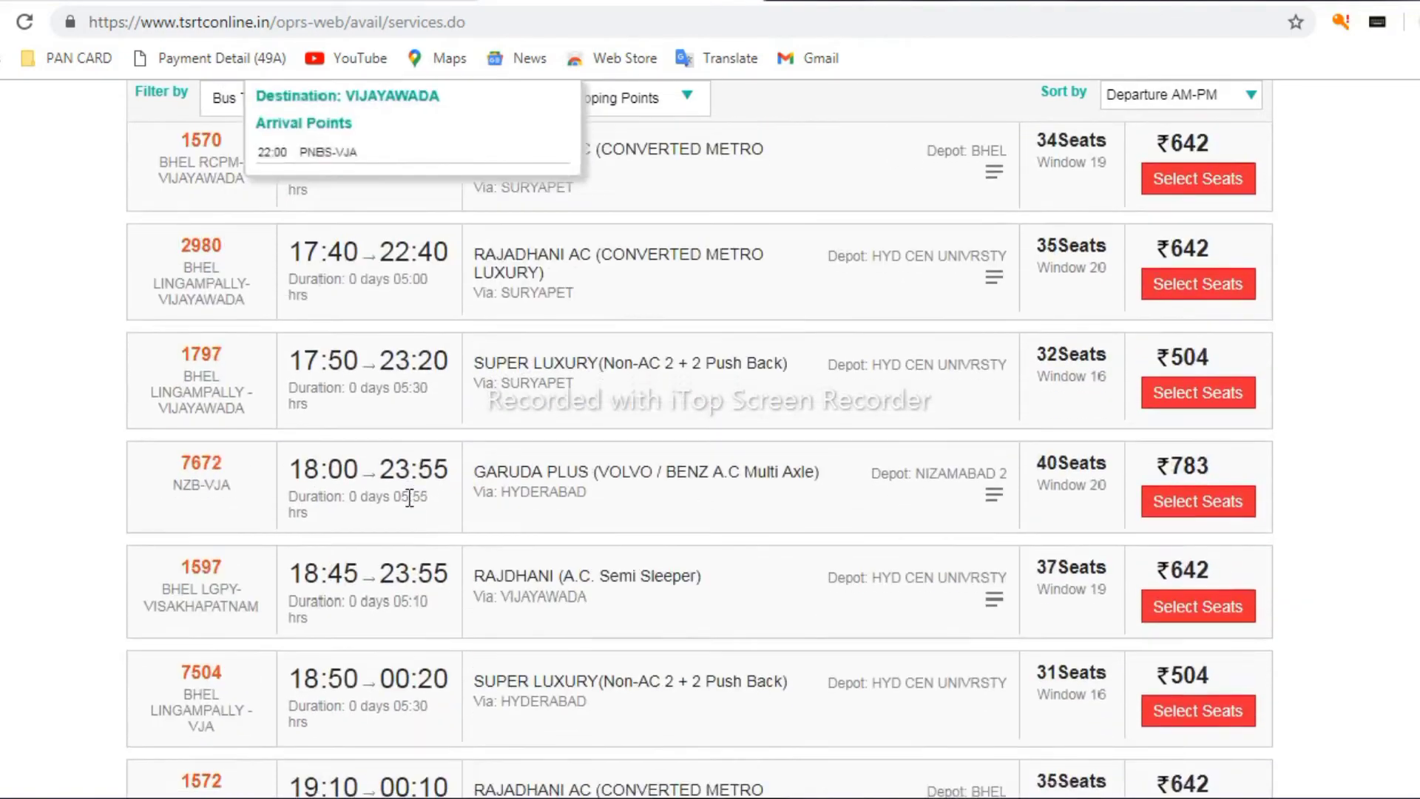
scroll(433, 548, "down", 4)
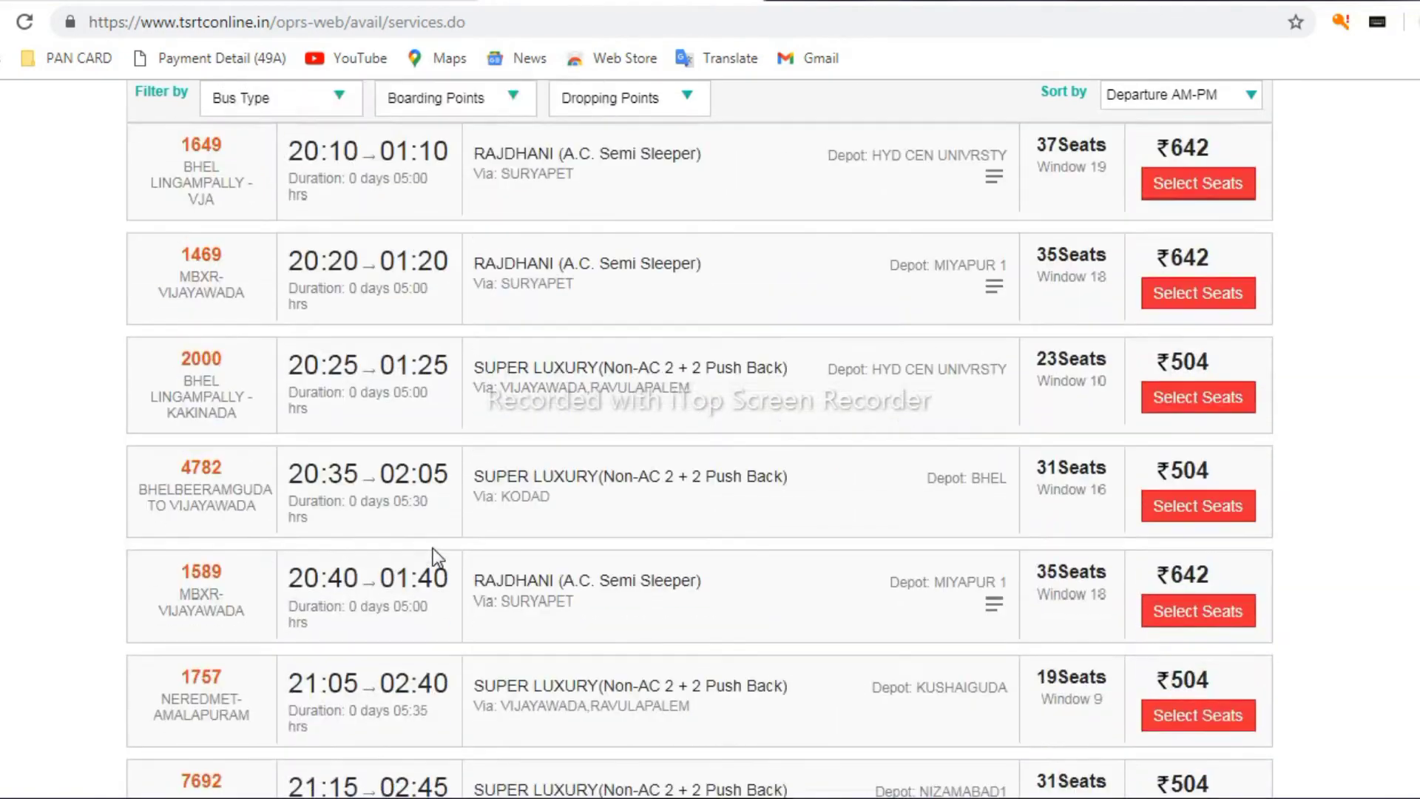
scroll(433, 547, "down", 8)
scroll(433, 545, "up", 18)
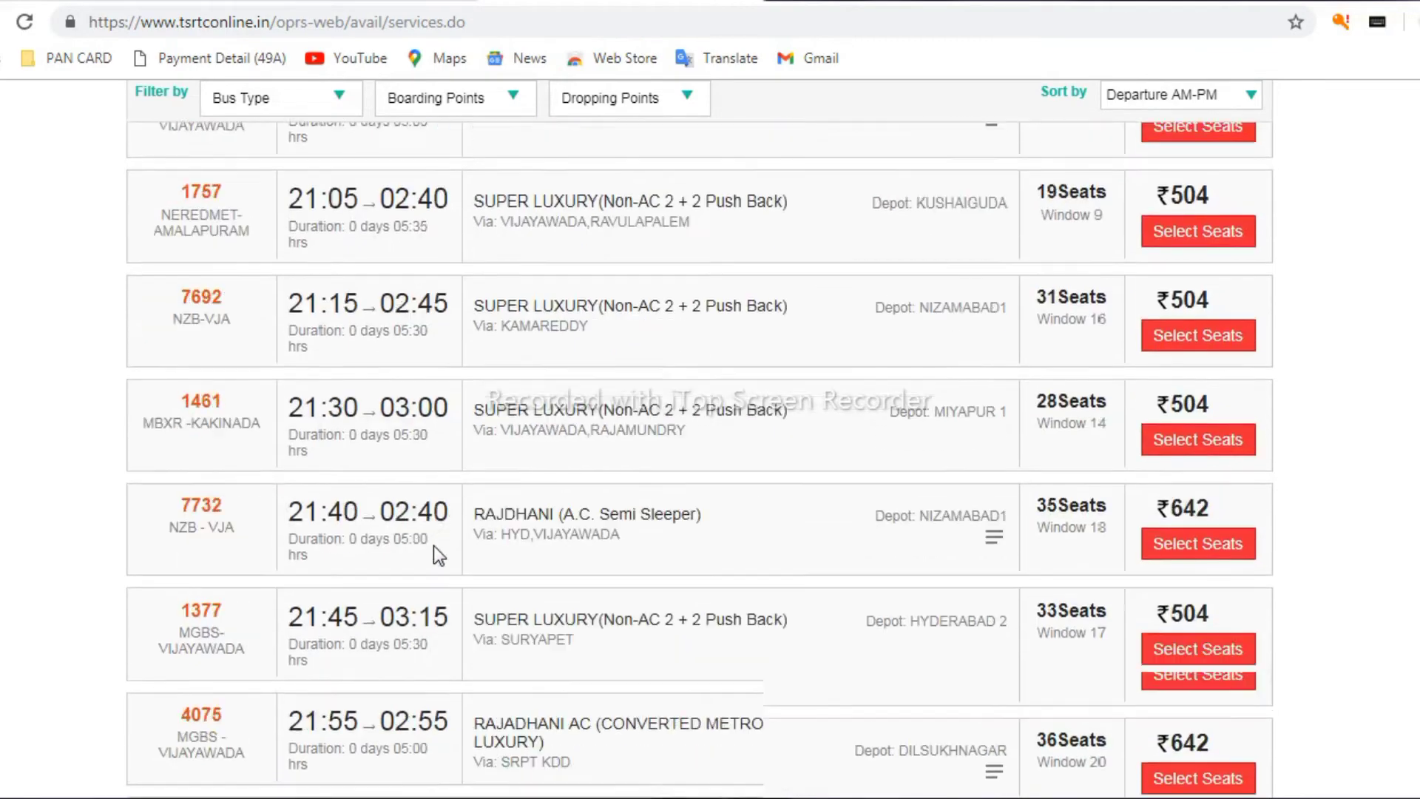
scroll(433, 544, "up", 20)
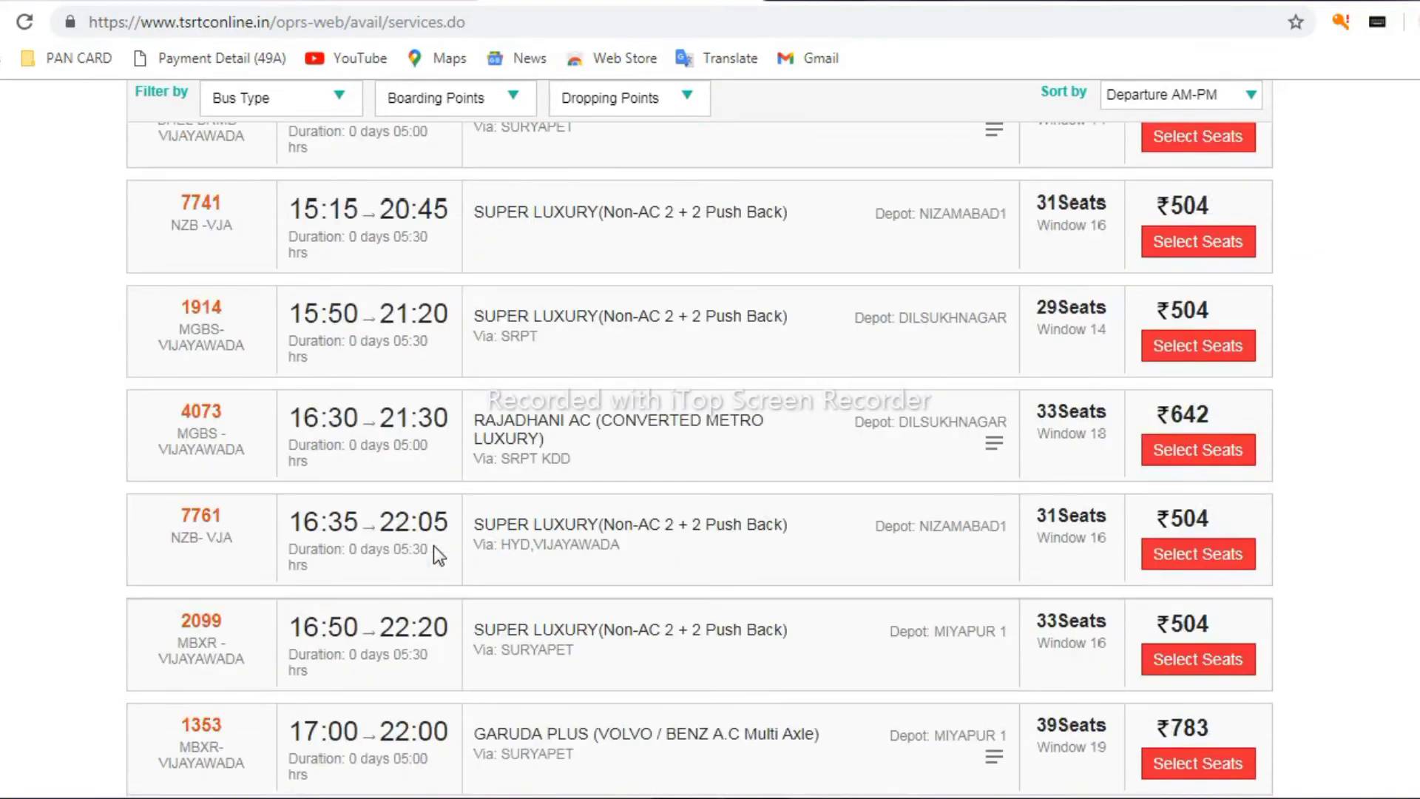
scroll(436, 543, "up", 8)
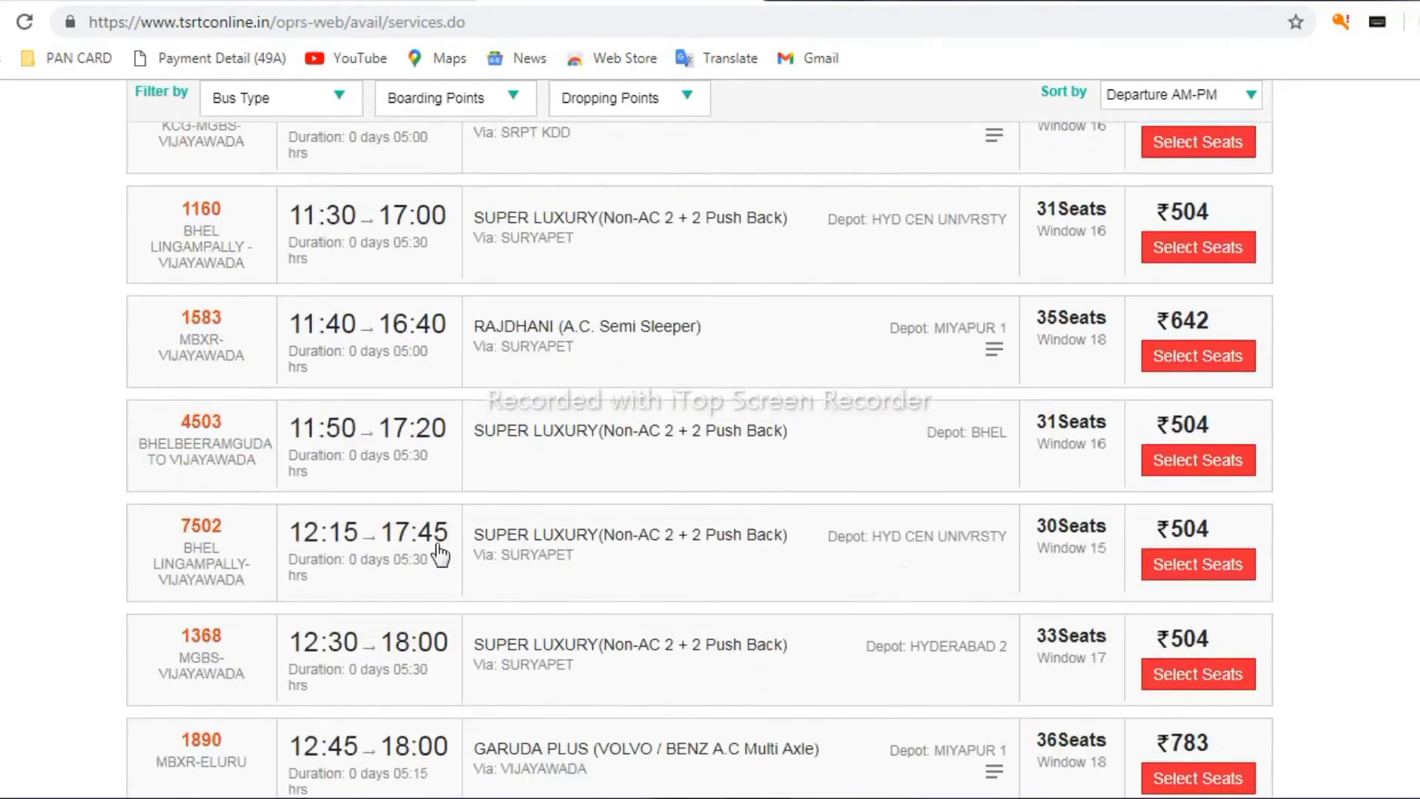
scroll(436, 543, "down", 3)
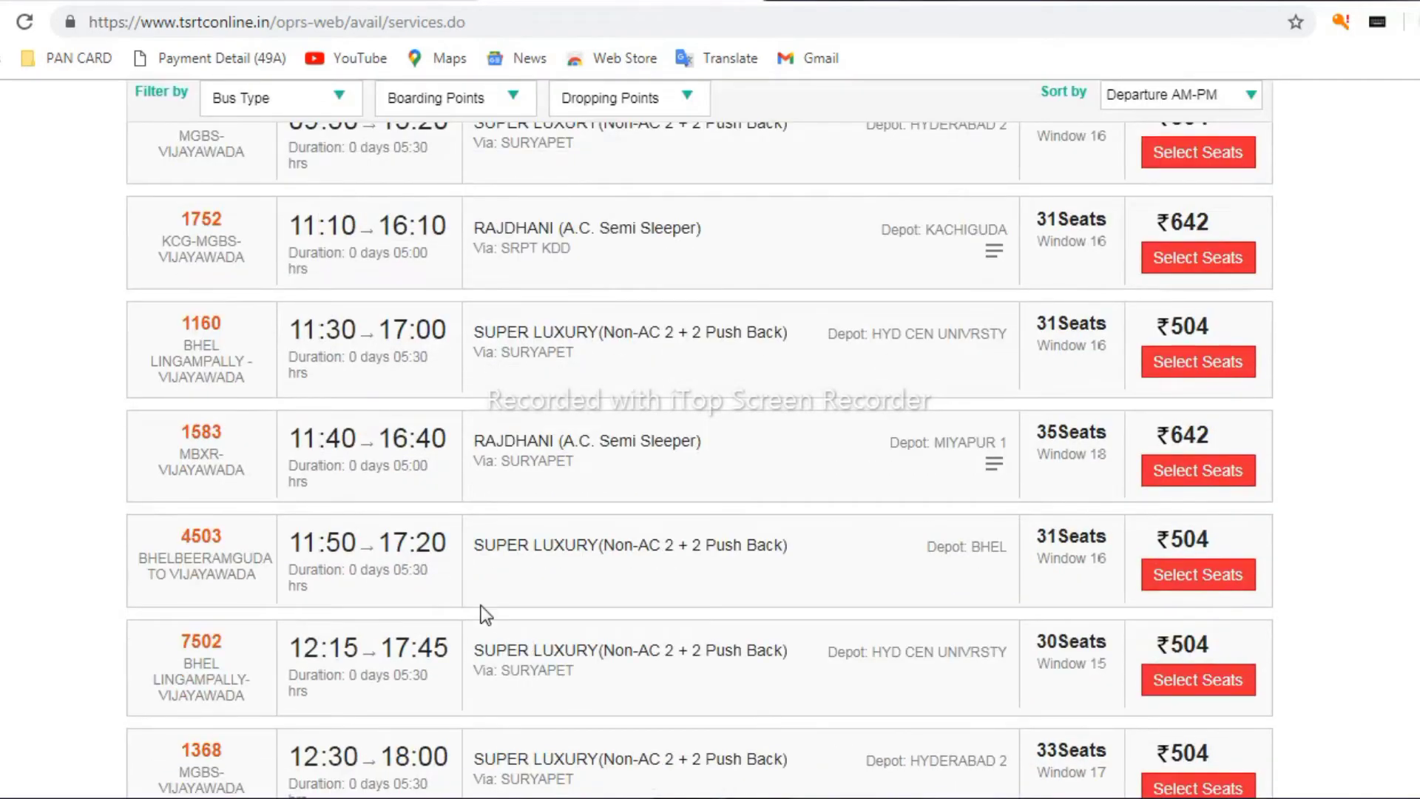
scroll(846, 641, "down", 3)
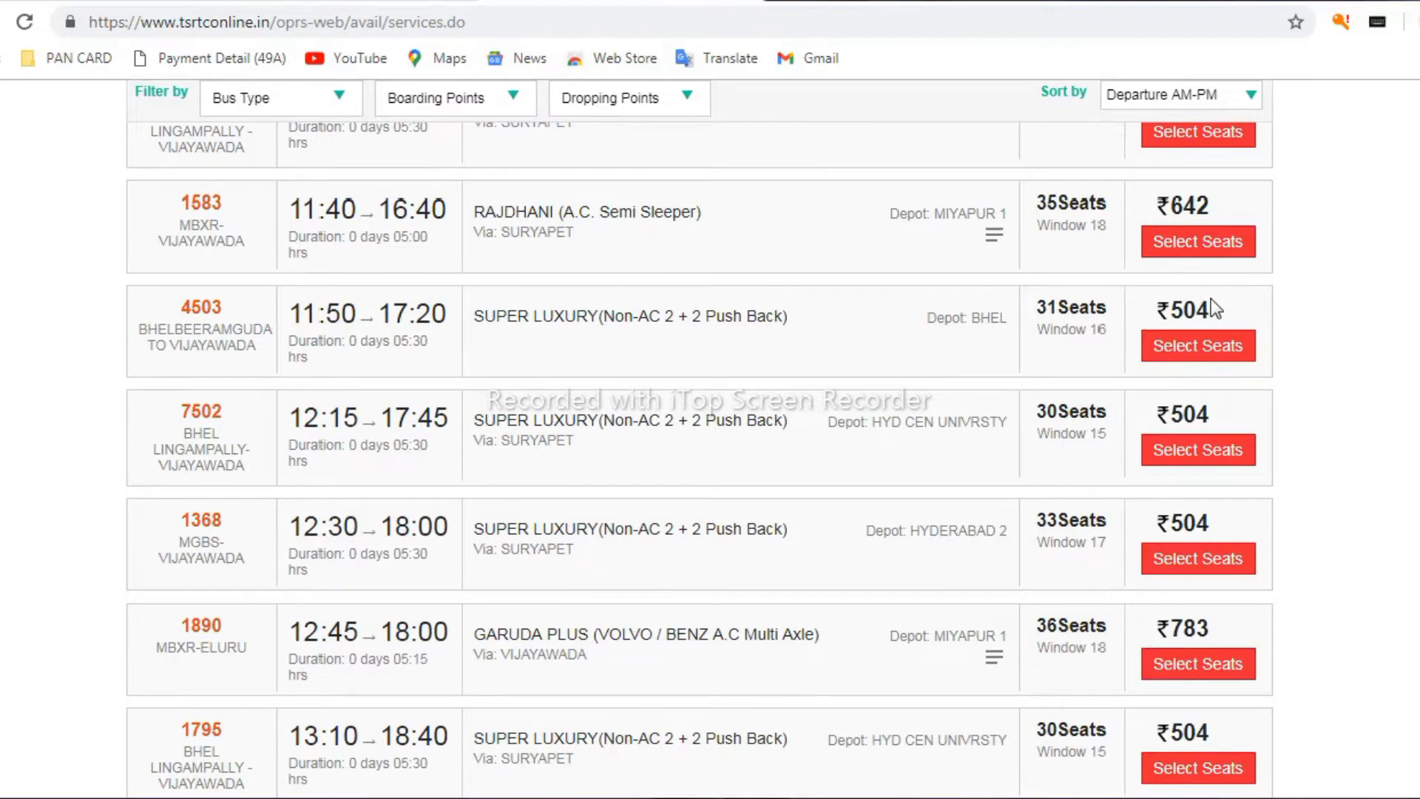
scroll(1210, 299, "up", 2)
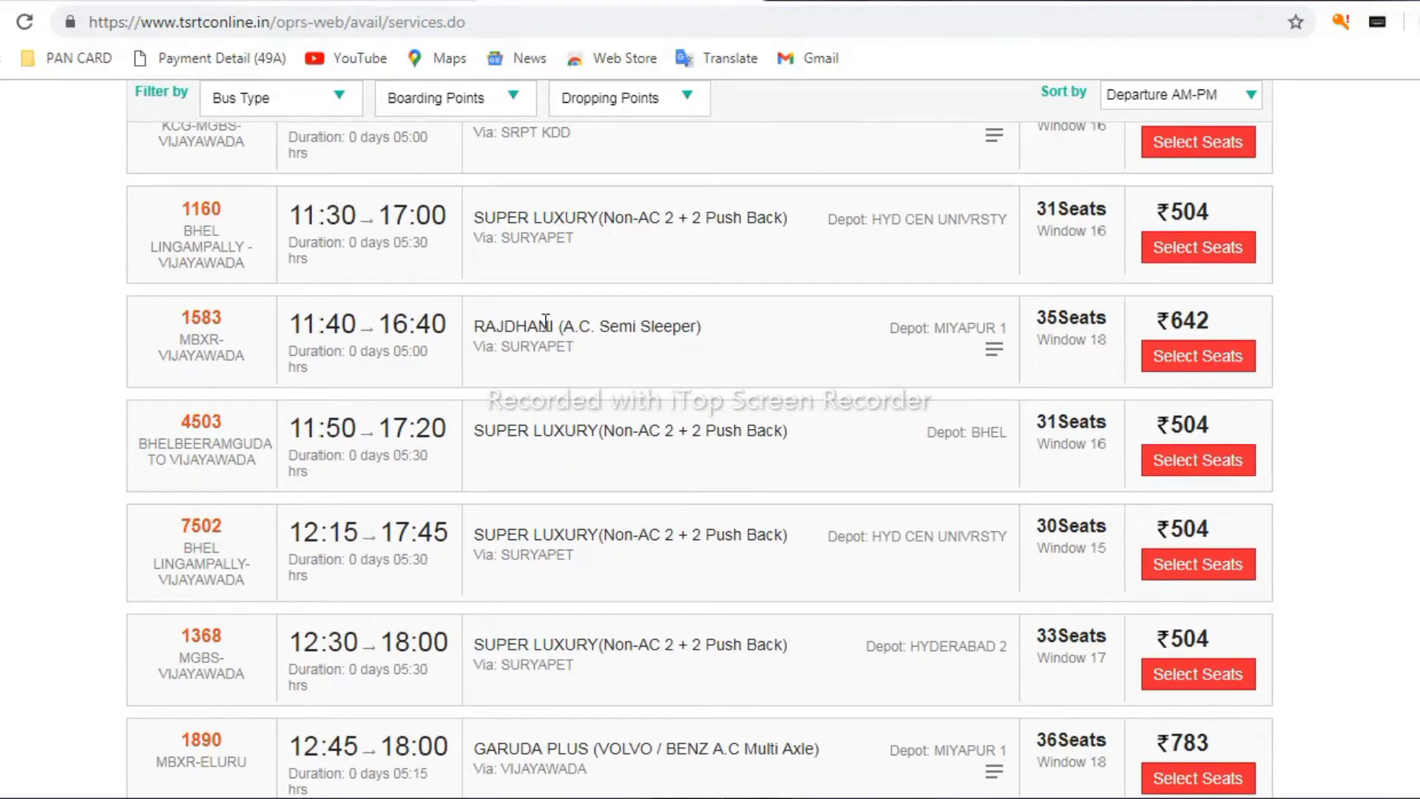
left_click_drag(474, 326, 710, 332)
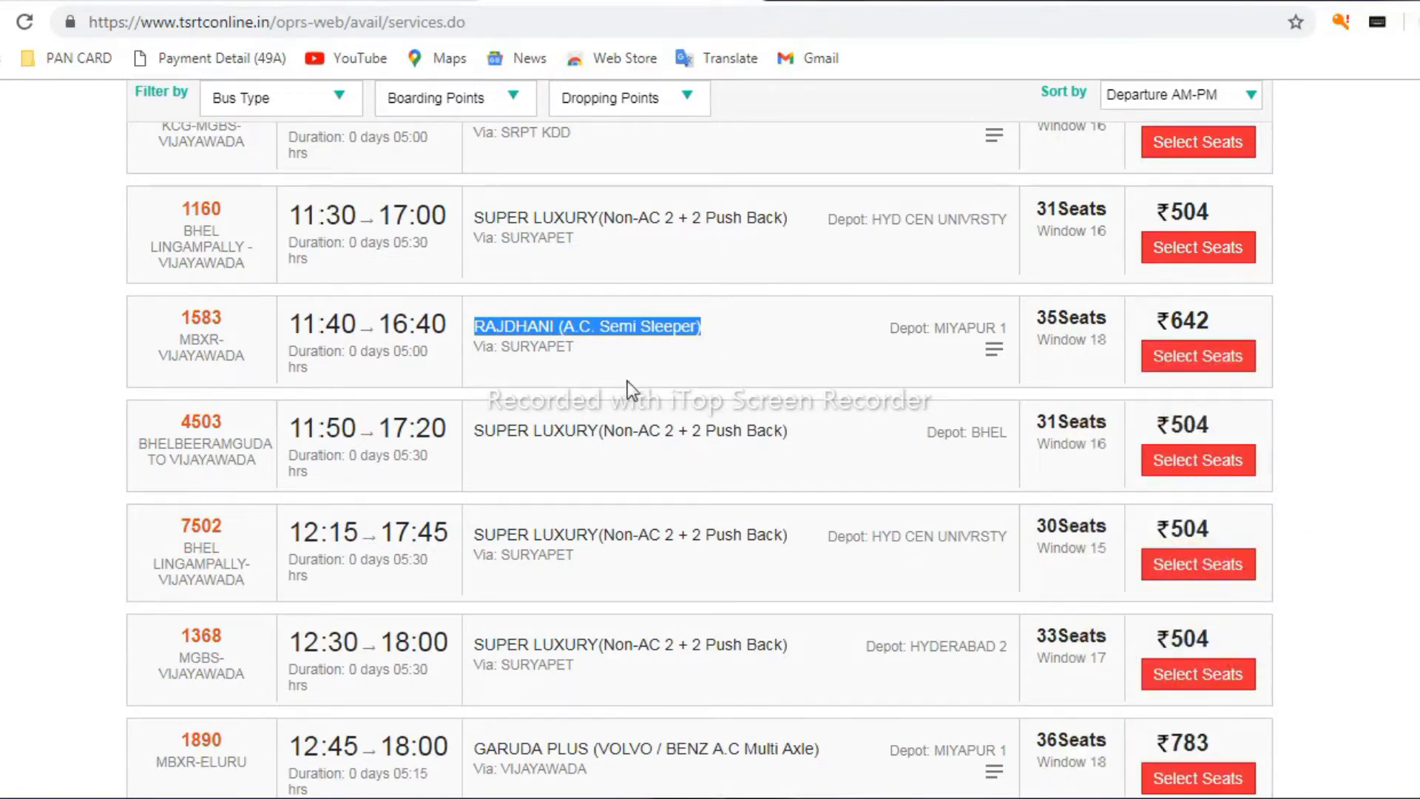
For Rajdhani service 1583, choose HYDERNAGAR boarding, PNBS-VJA dropping and GENERAL PUBLIC, then show the seat layout
left_click(1193, 358)
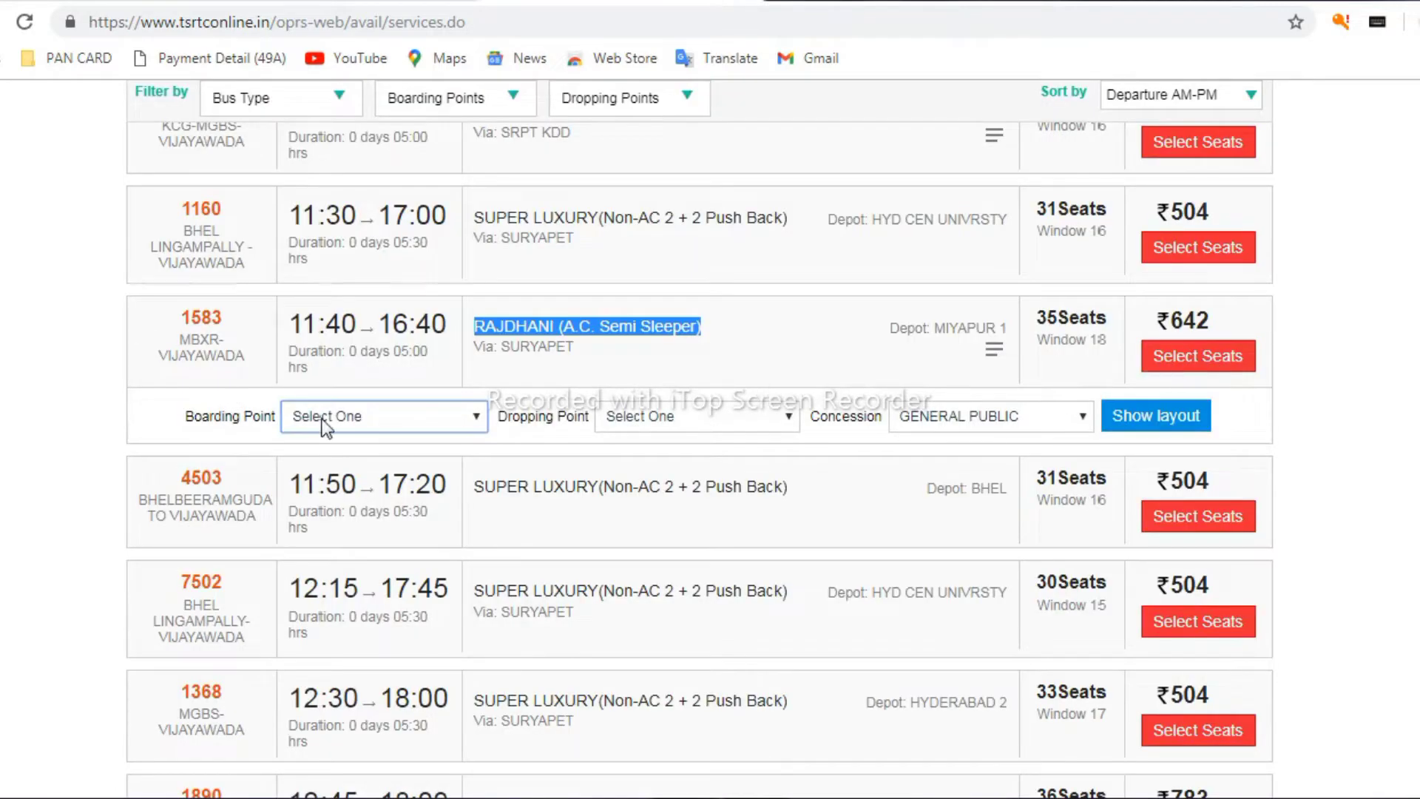
left_click(348, 419)
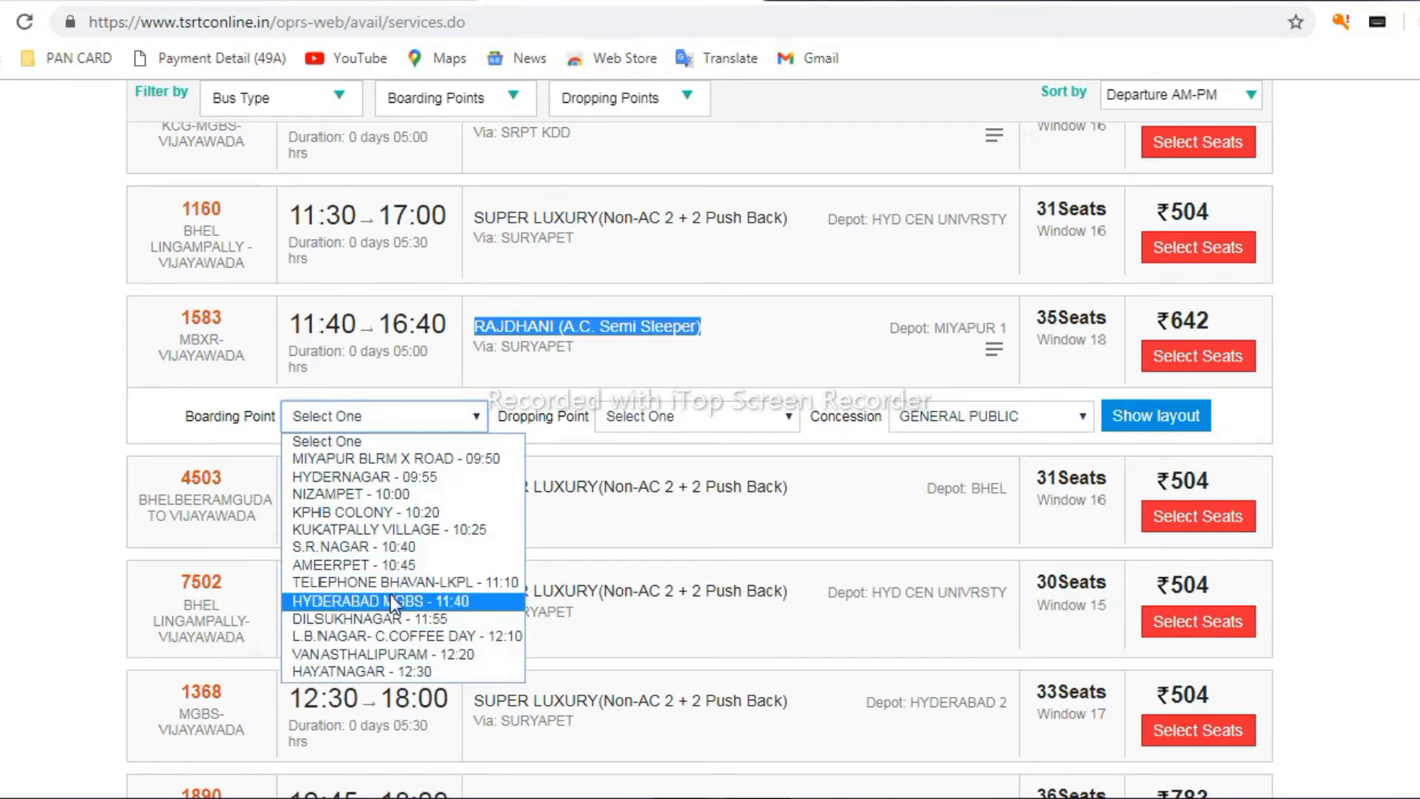
left_click(417, 482)
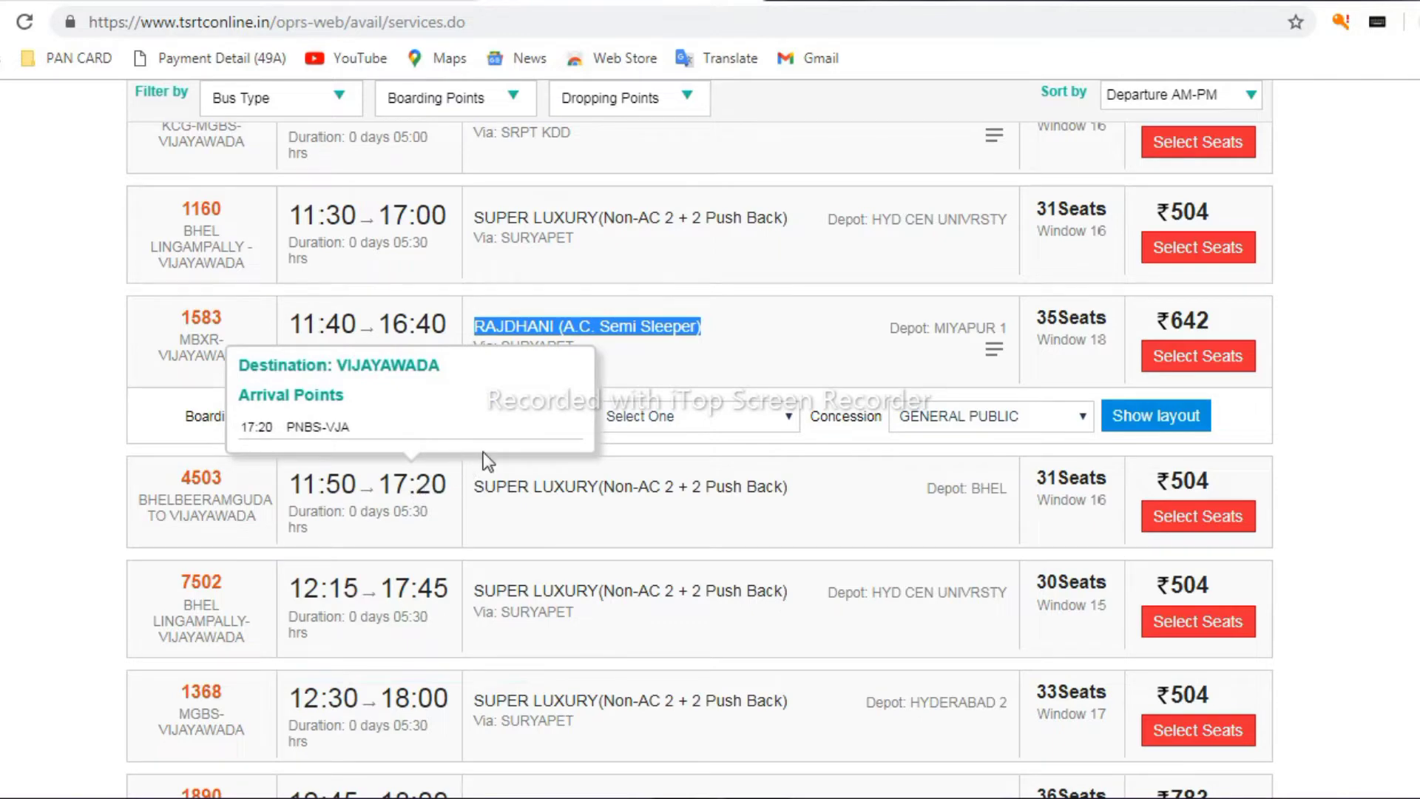
left_click(695, 424)
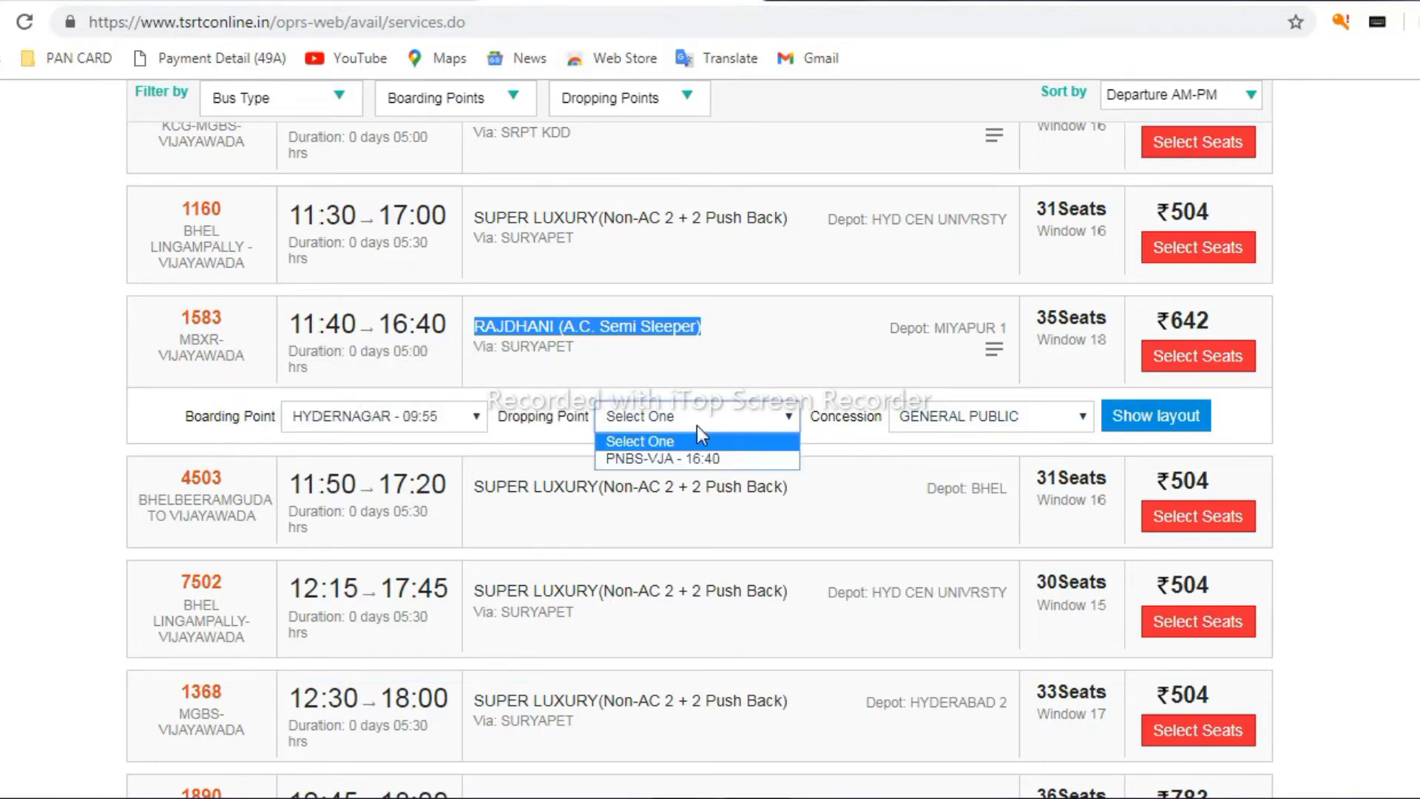
left_click(711, 460)
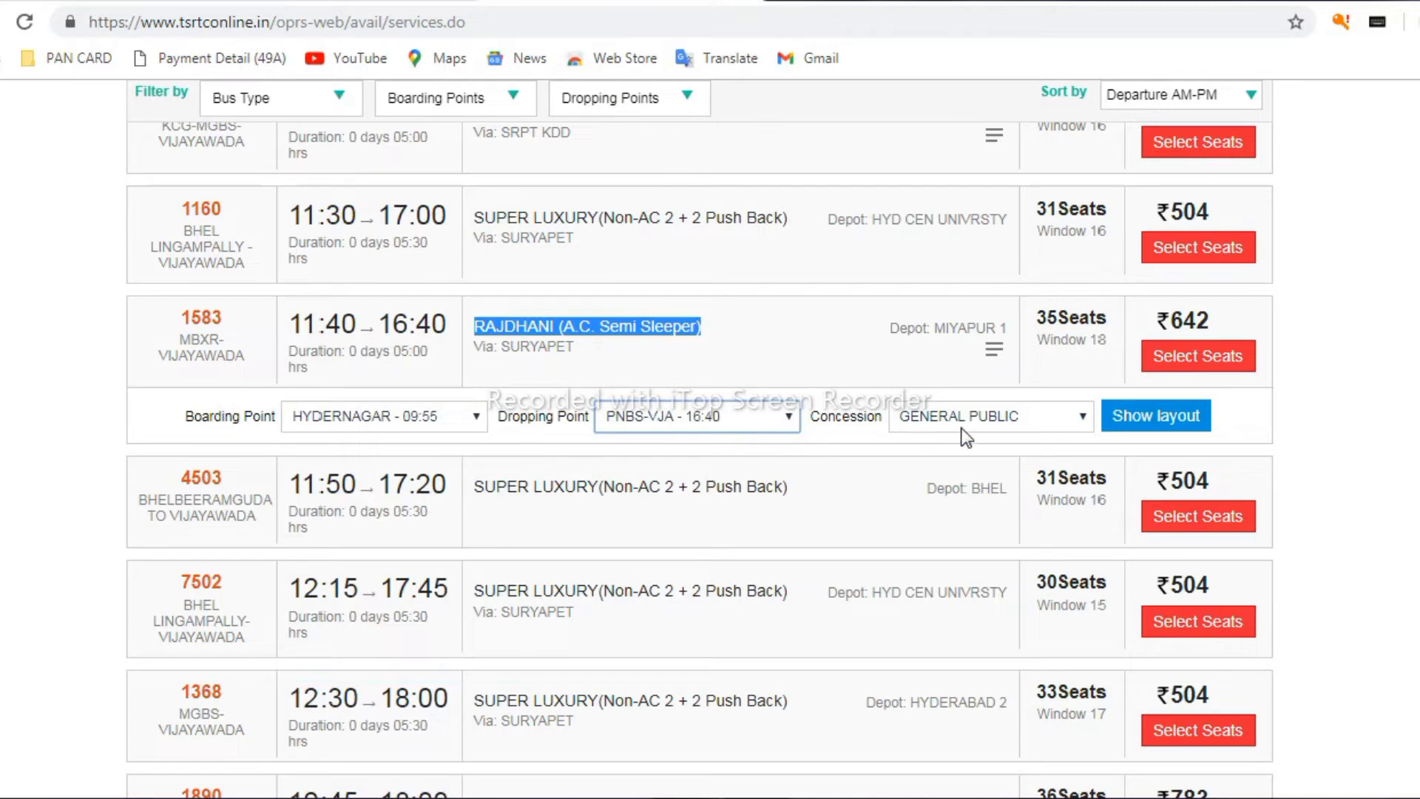
left_click(1056, 423)
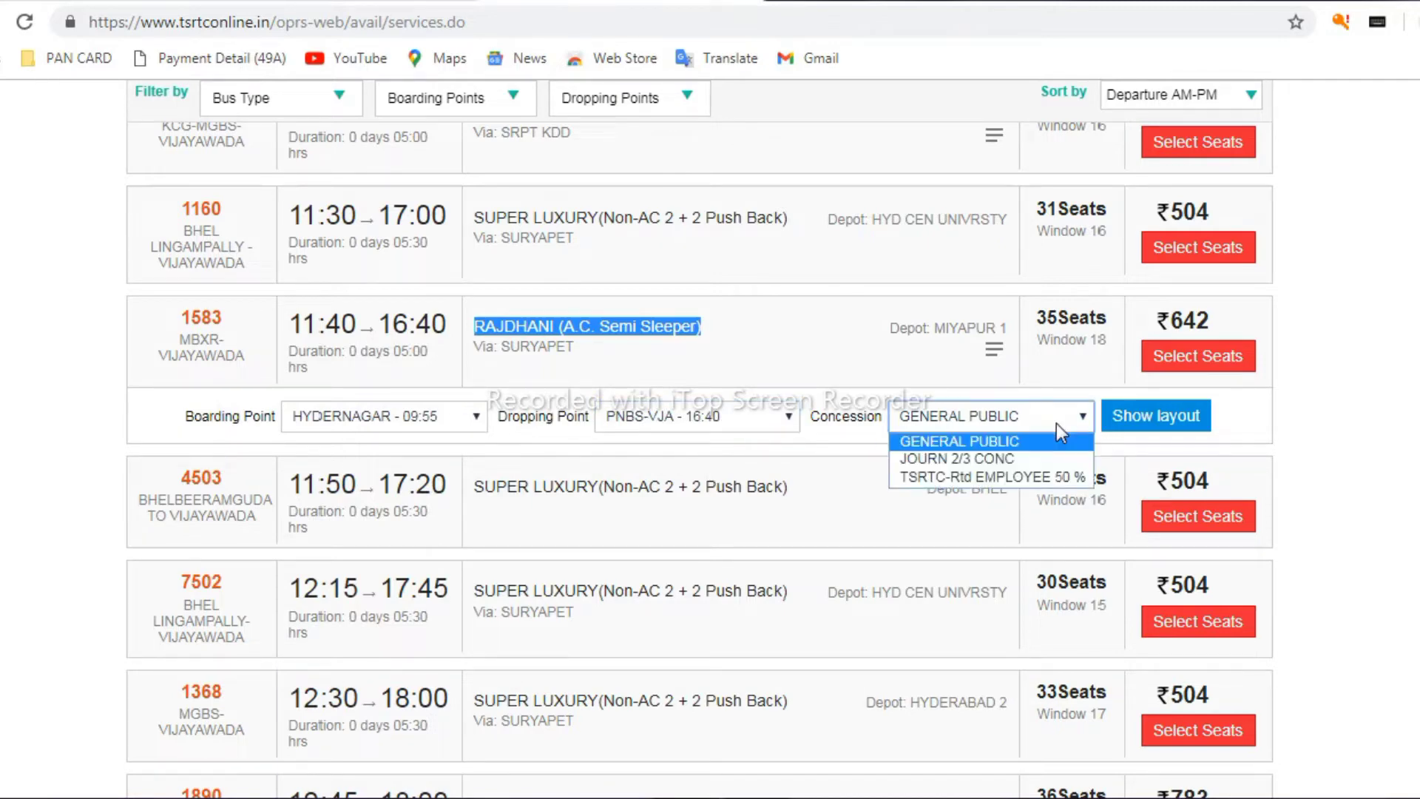
left_click(1056, 423)
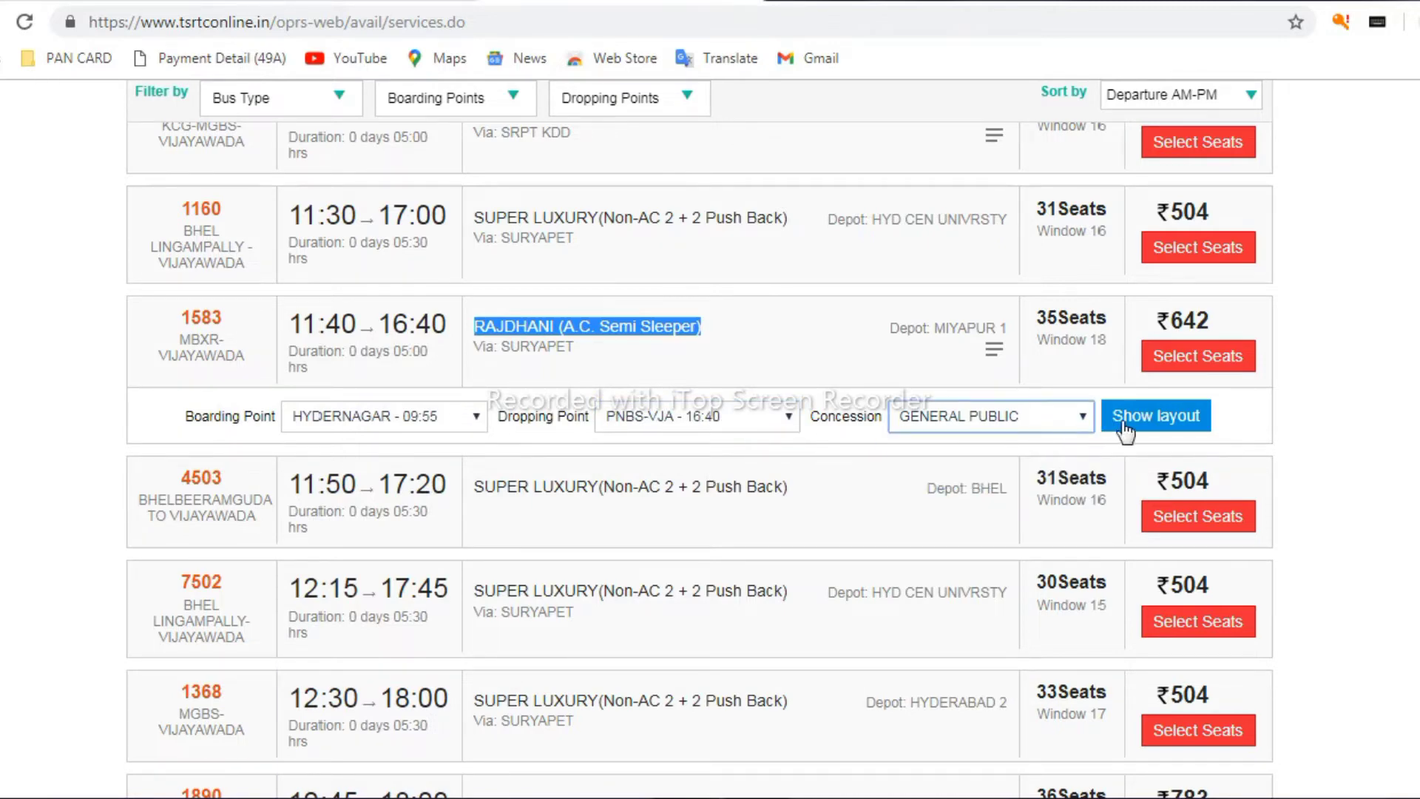
left_click(1157, 422)
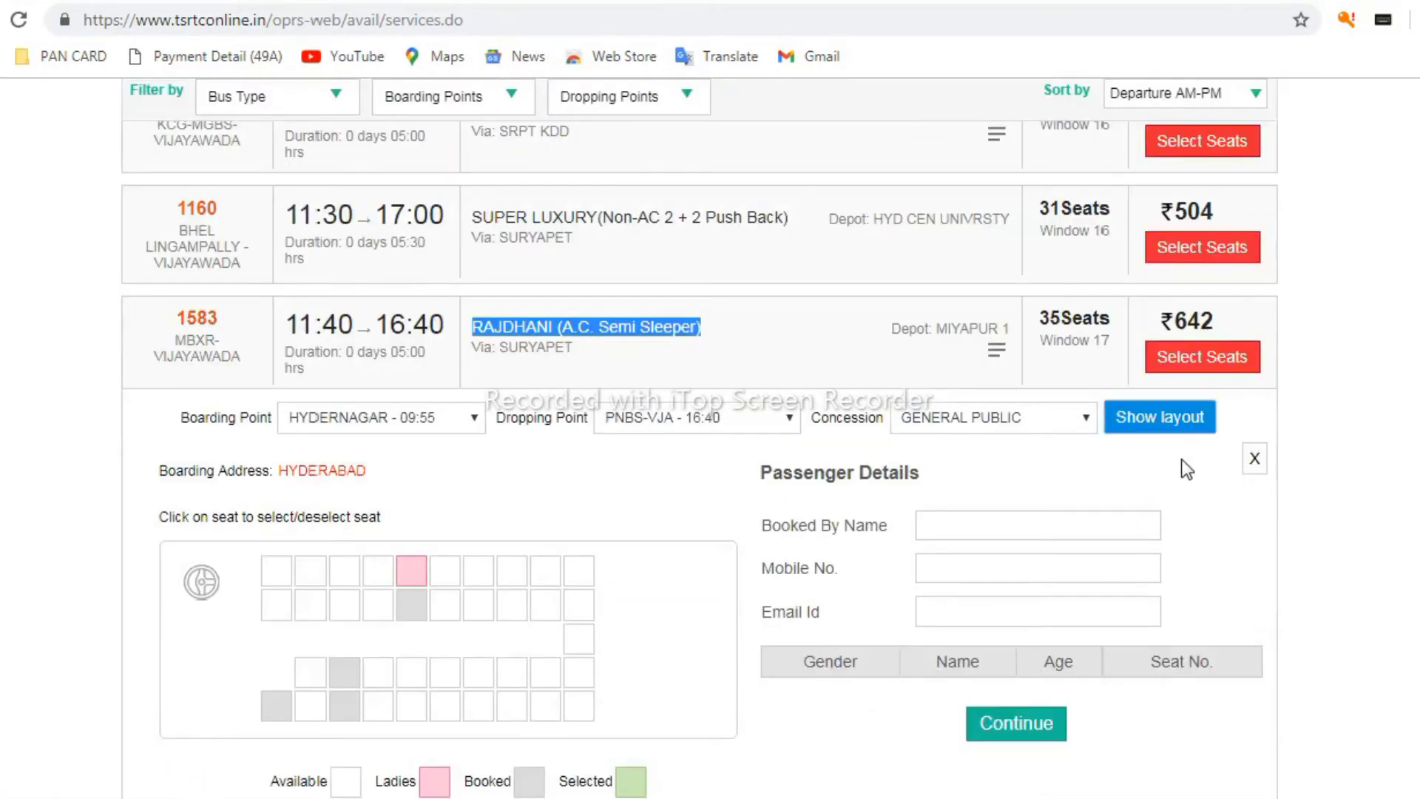
Select seats 13 and 14, removing extra seats 17, 18 and 21, for a ₹1370 total
scroll(1169, 471, "down", 1)
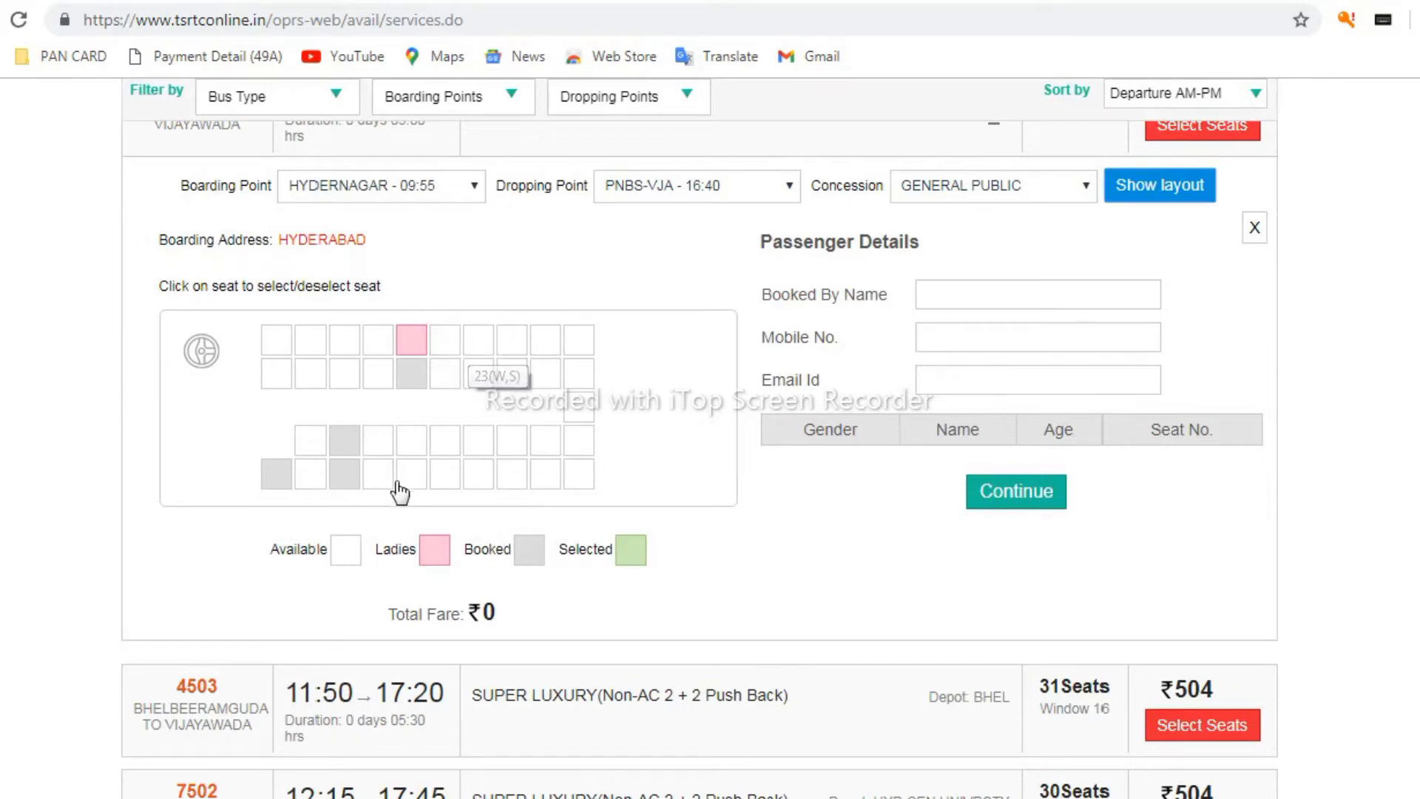
left_click(378, 442)
left_click(379, 478)
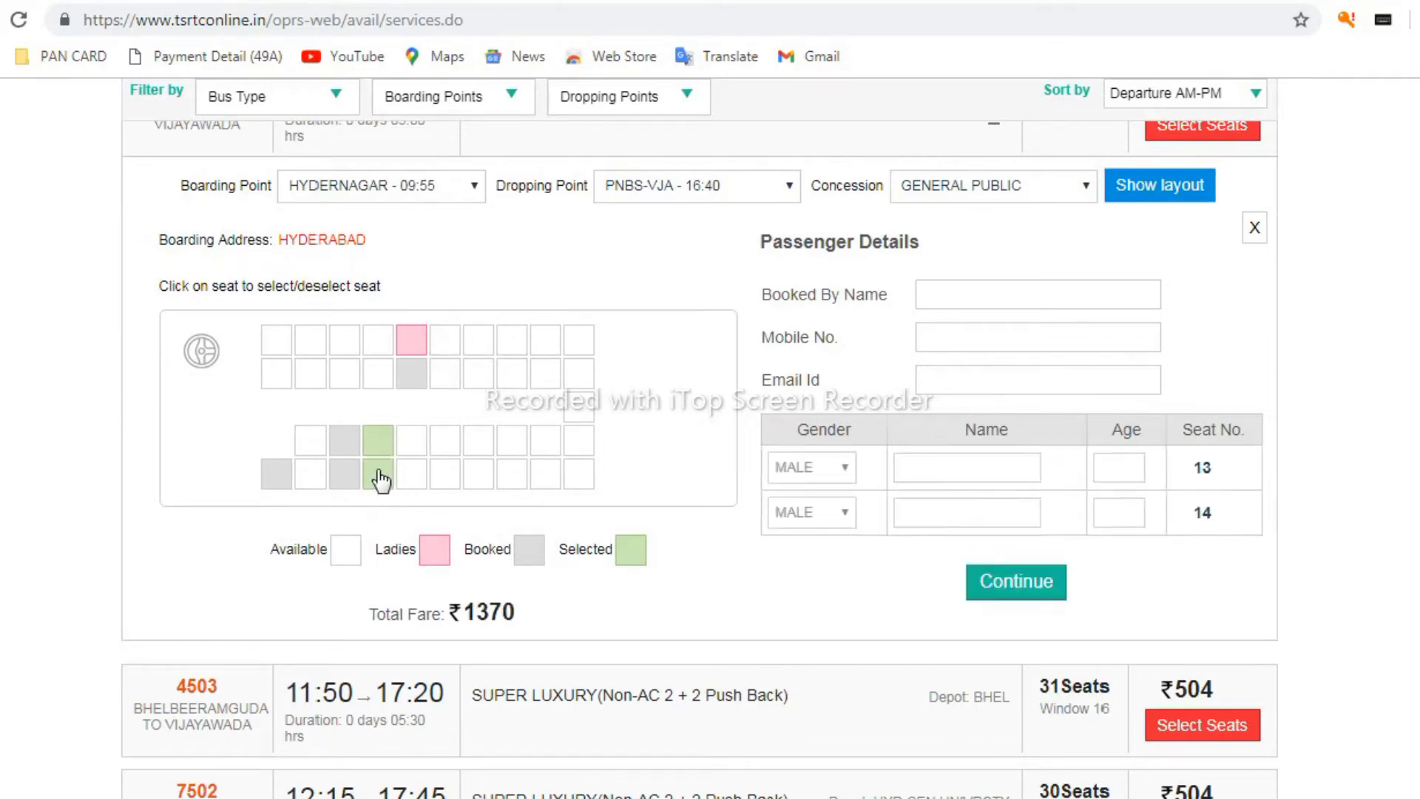
left_click(417, 449)
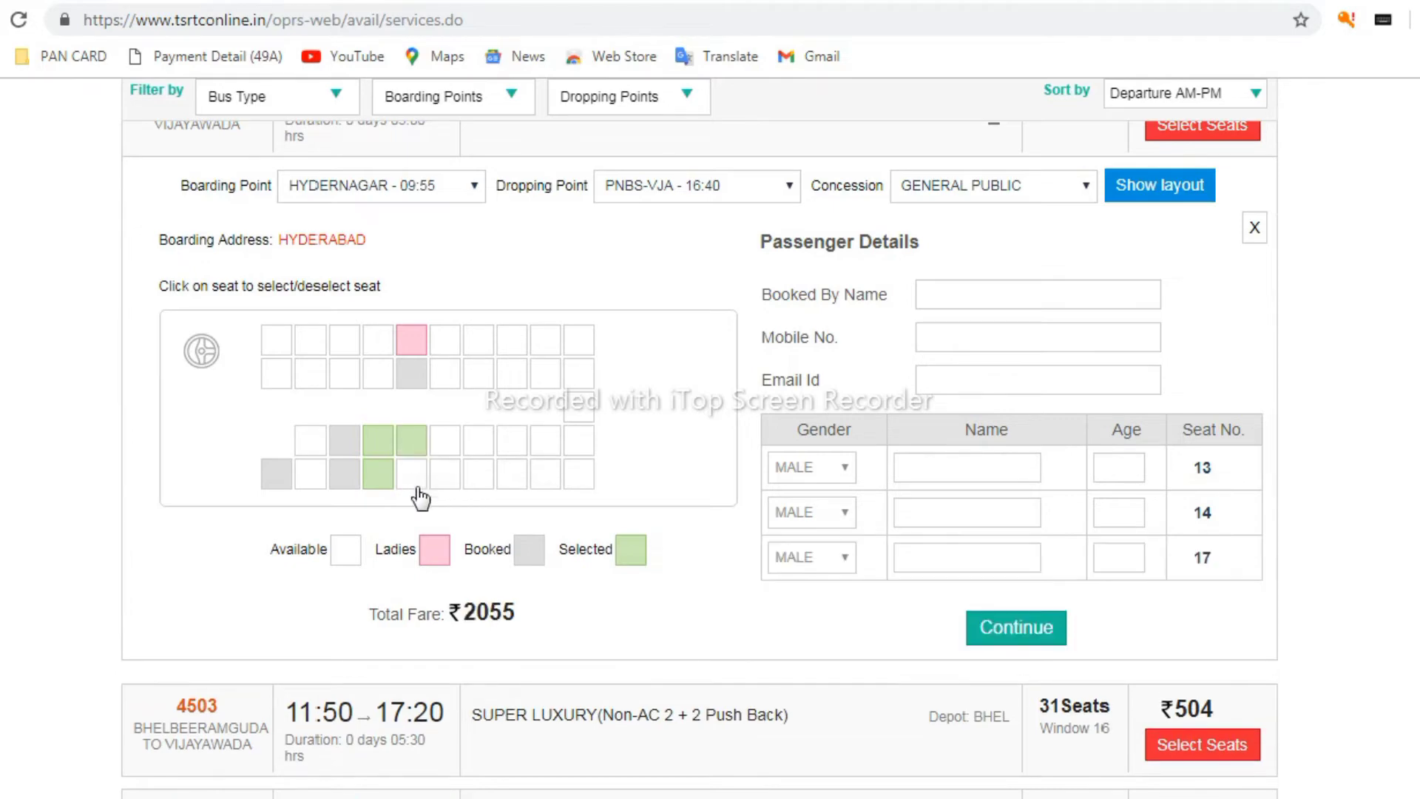
left_click(415, 479)
left_click(453, 450)
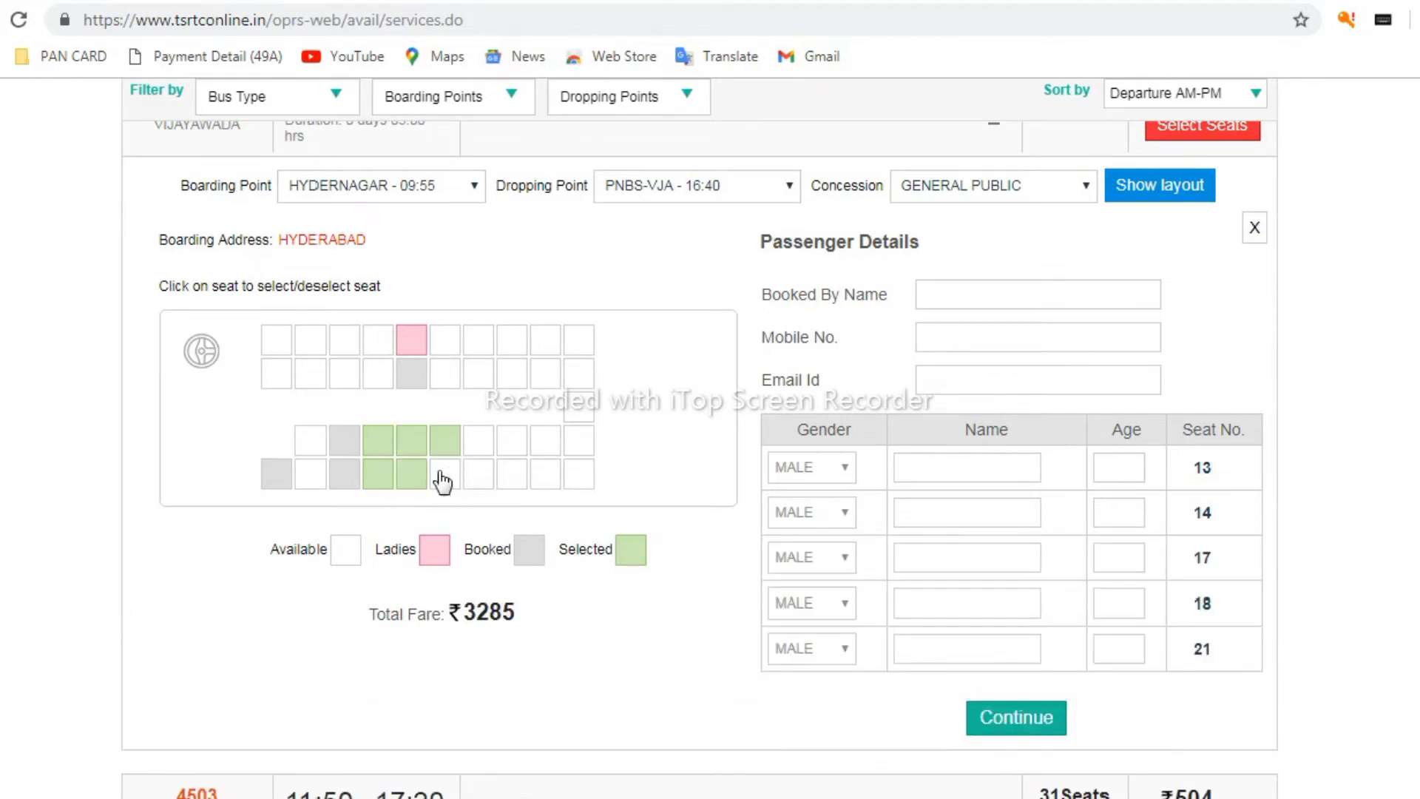
left_click(453, 450)
left_click(412, 444)
left_click(409, 471)
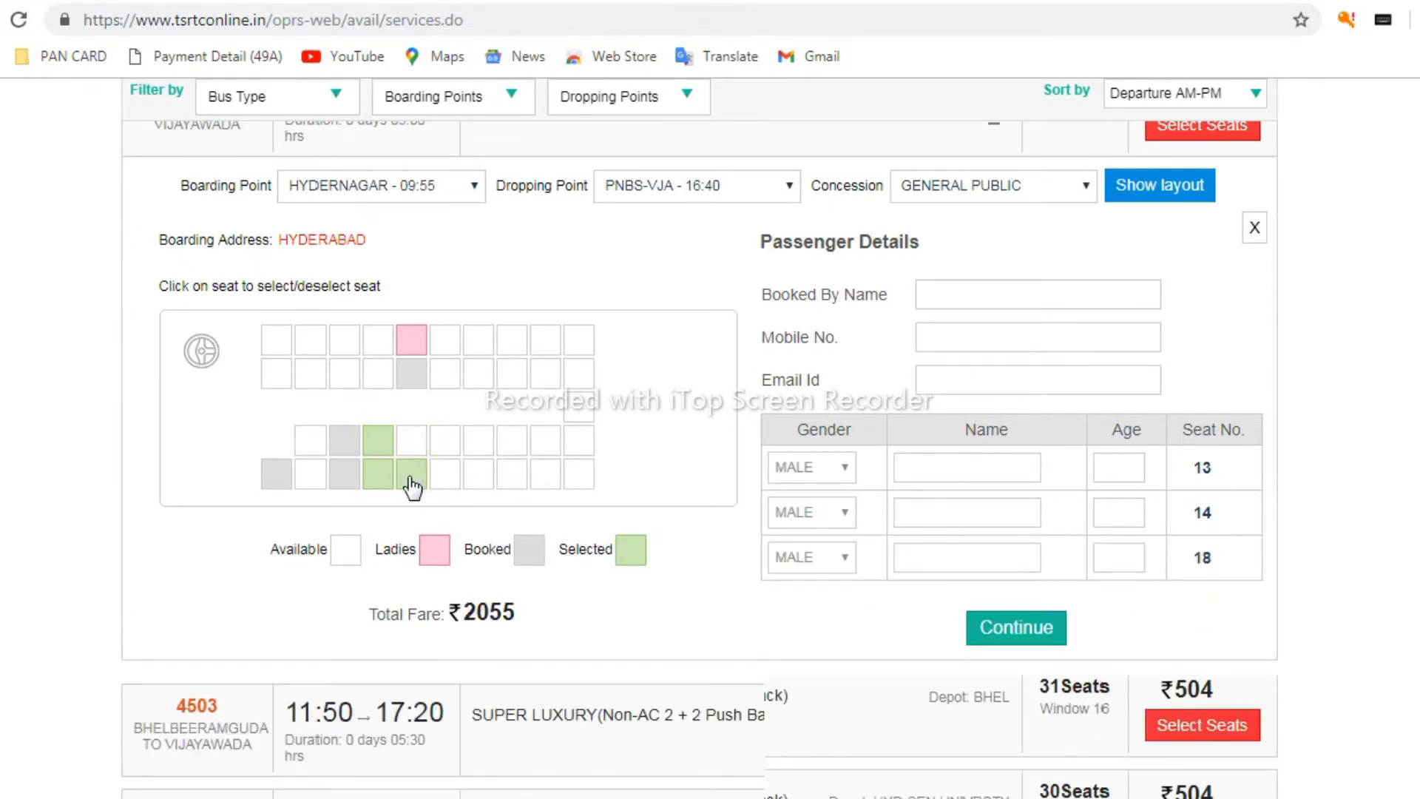
left_click(1029, 299)
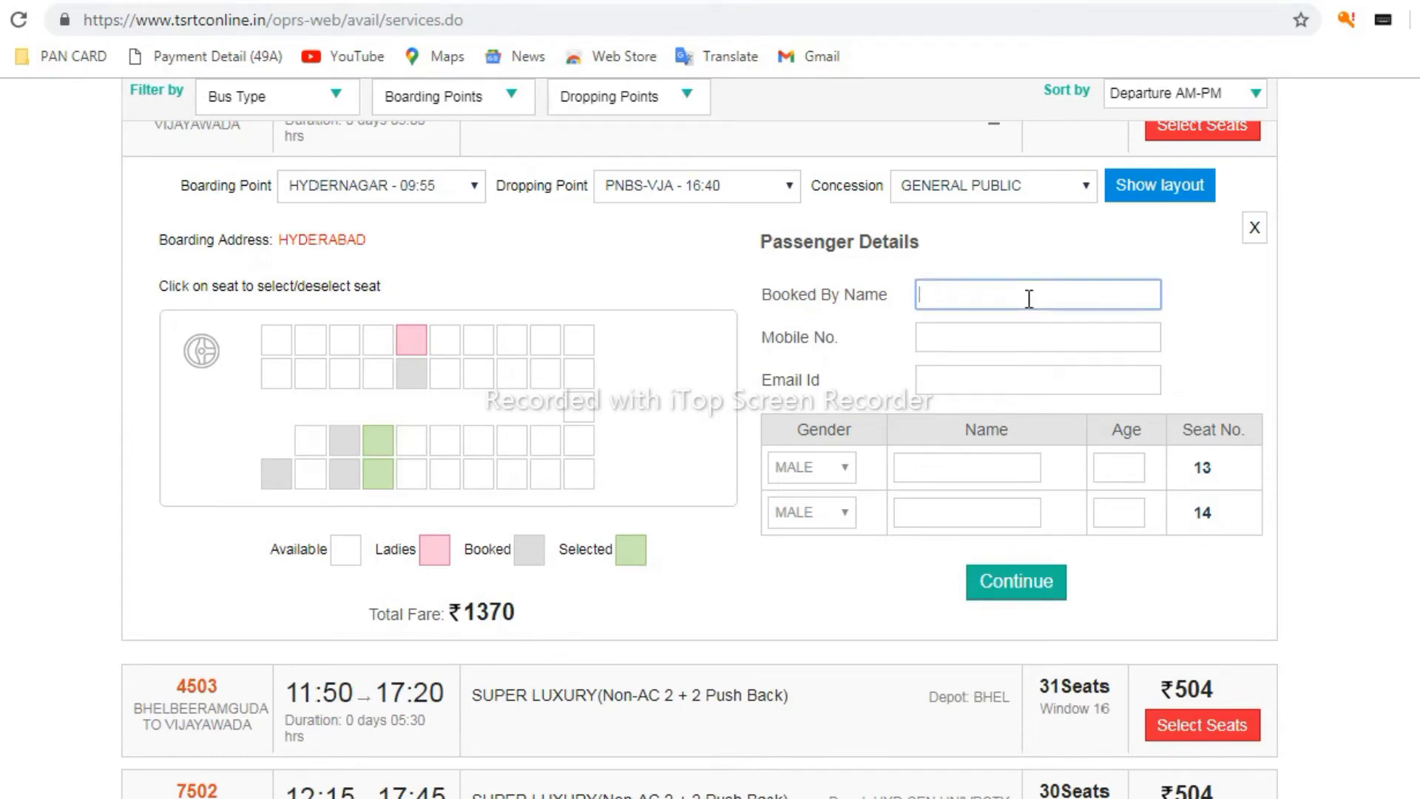
Enter the booker's name, mobile number and e-mail address
key("Tab")
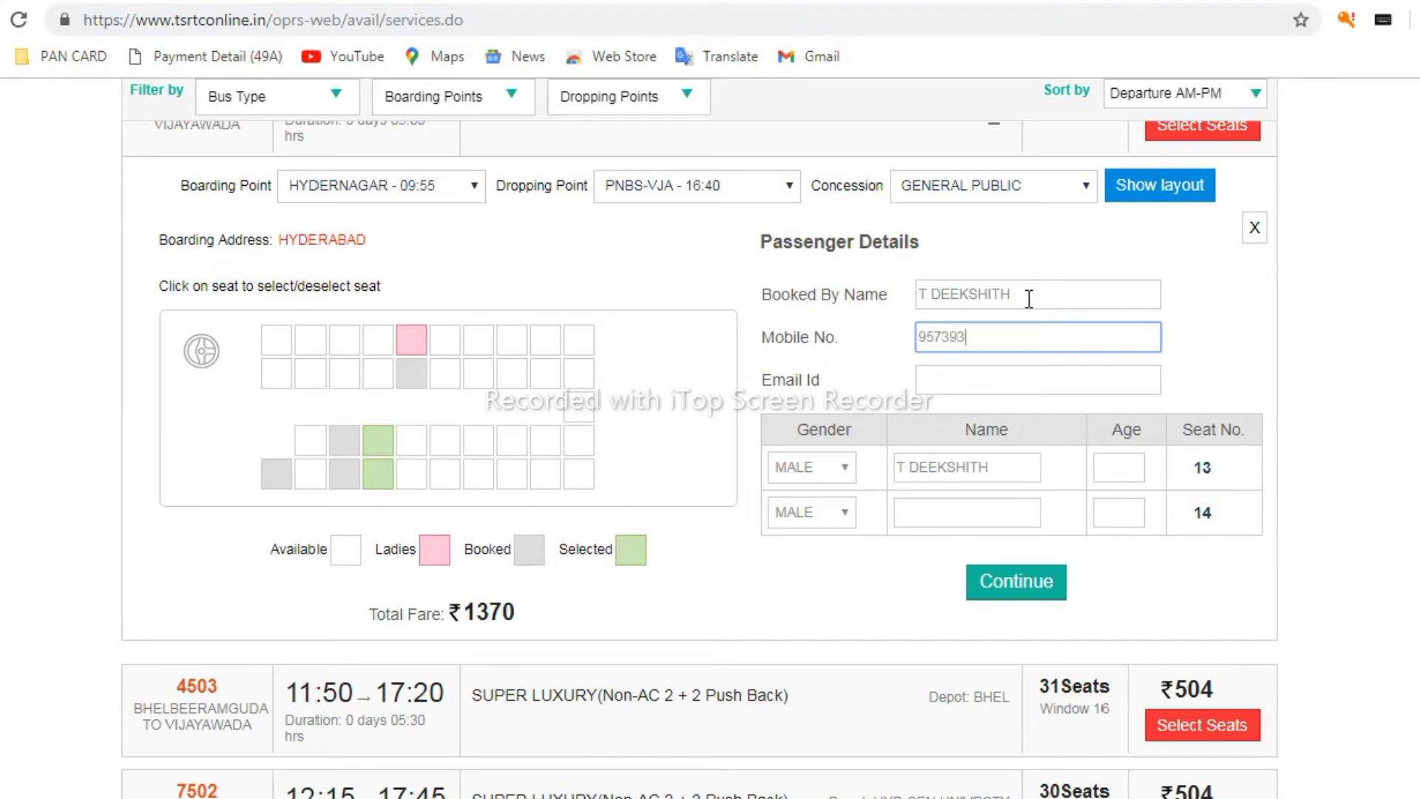
key("Tab")
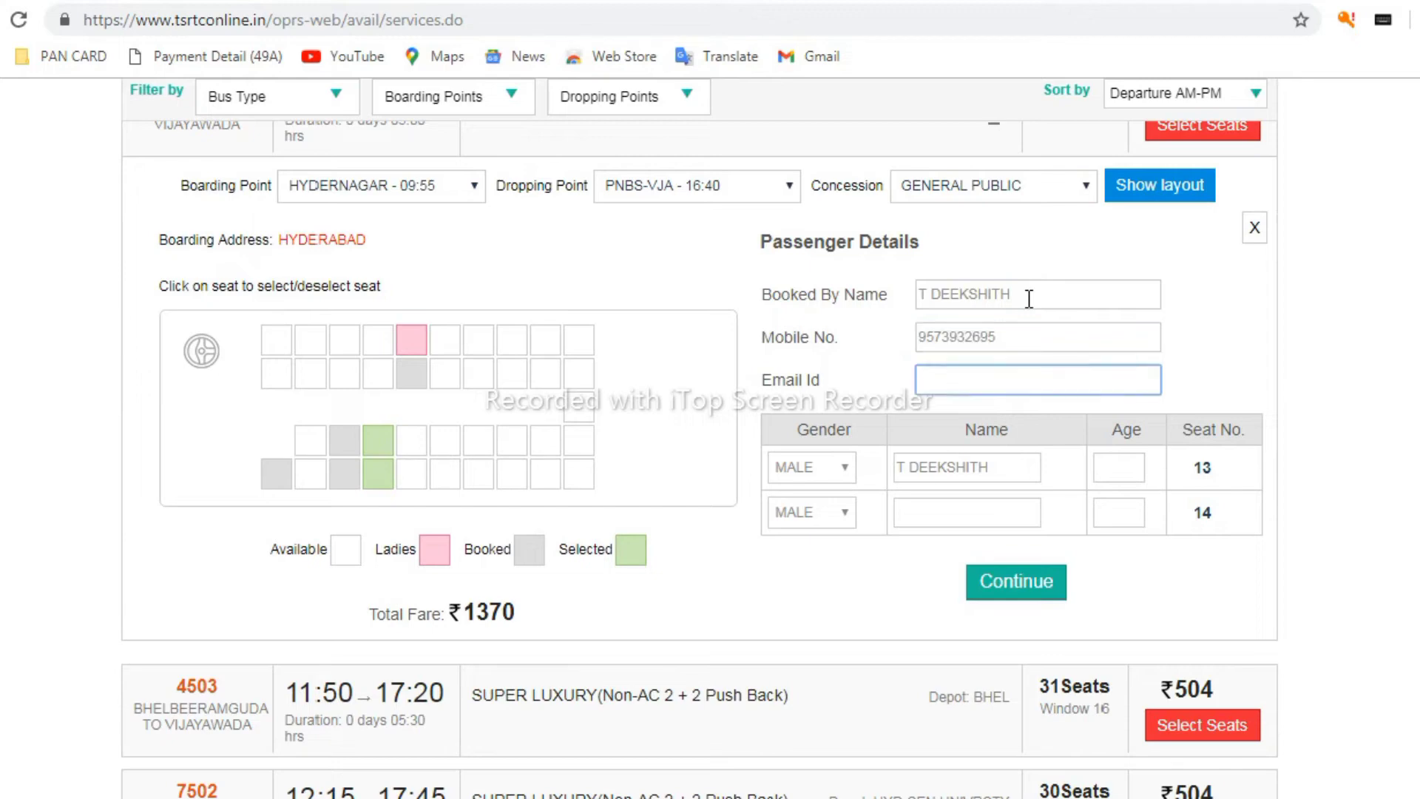
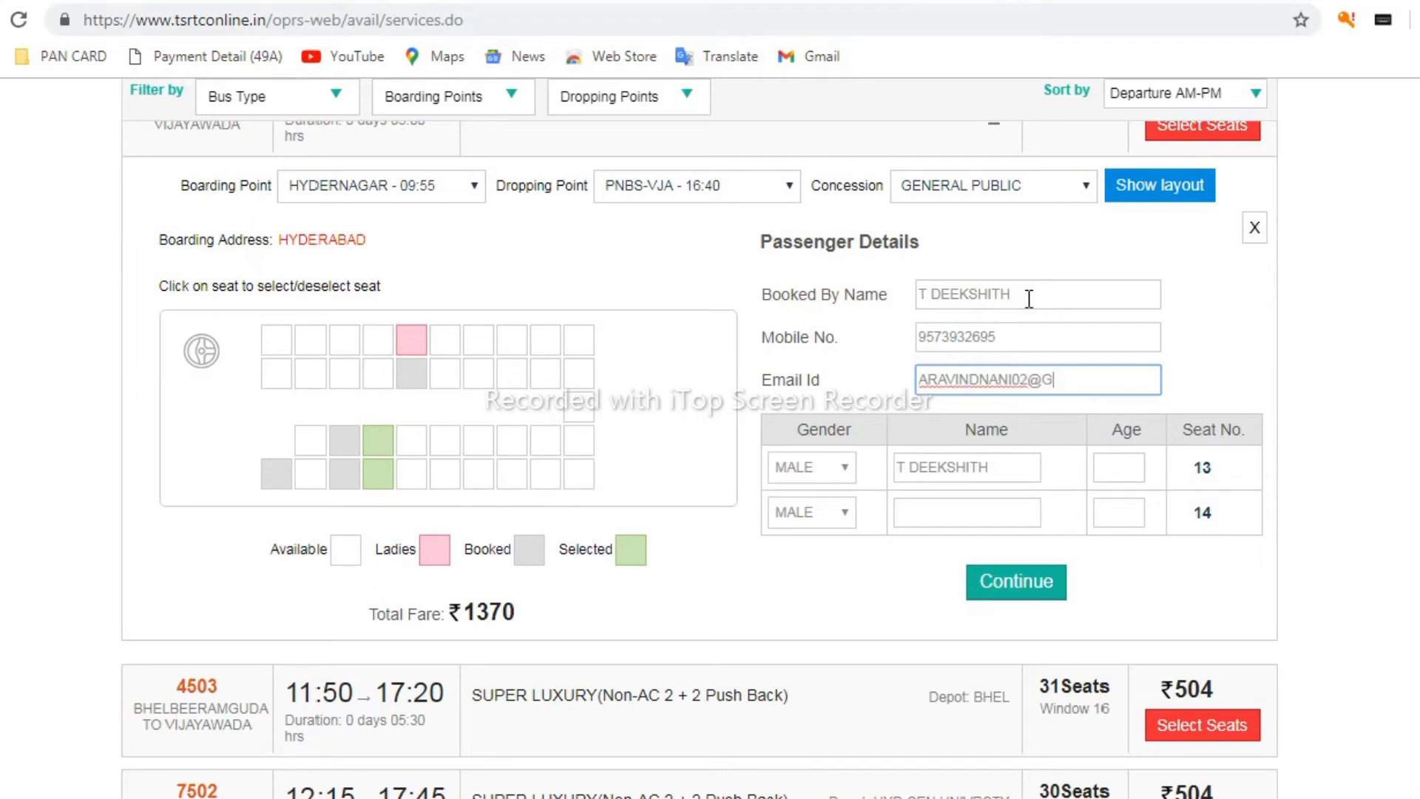
Give the first passenger age 30 and type the second passenger's name
left_click(1132, 467)
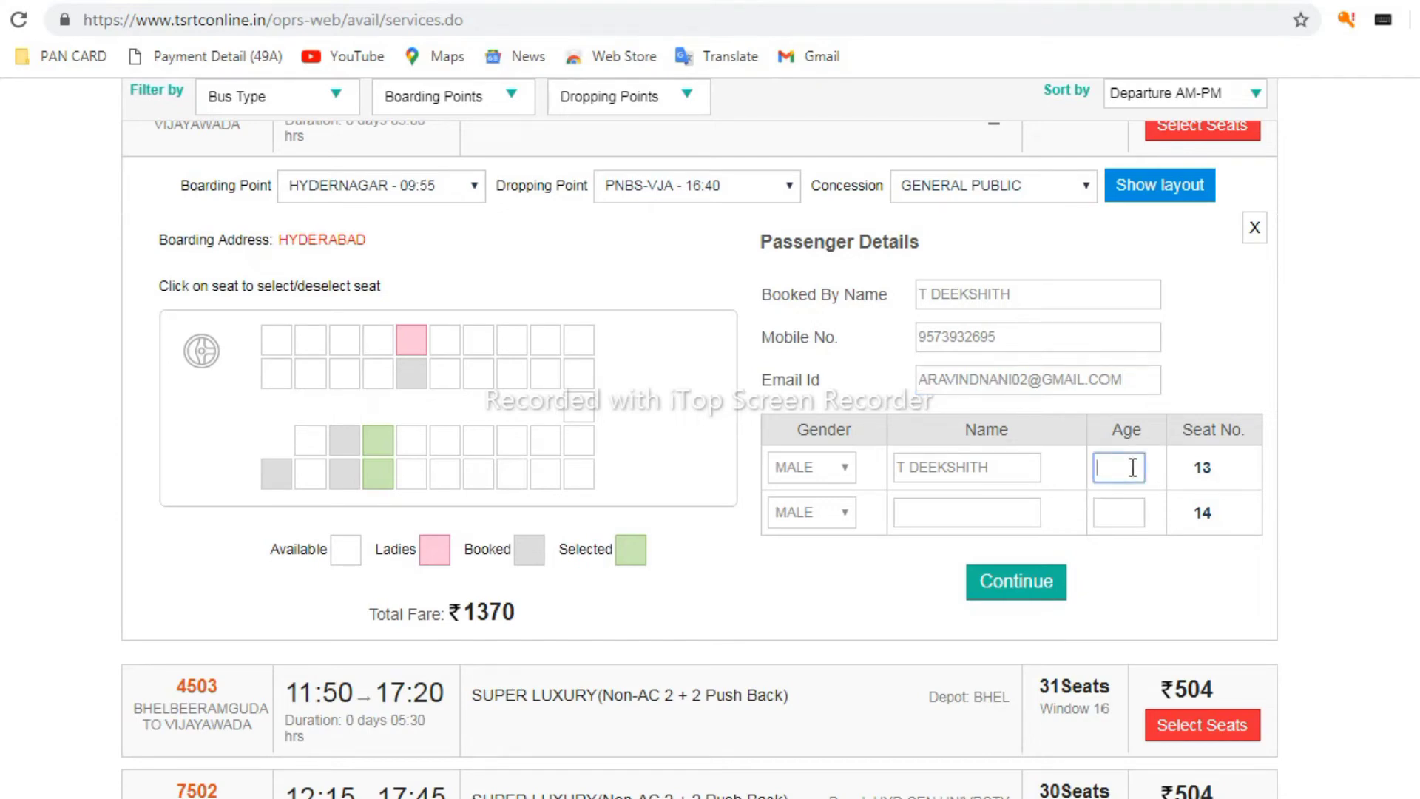
type("30")
left_click(1013, 507)
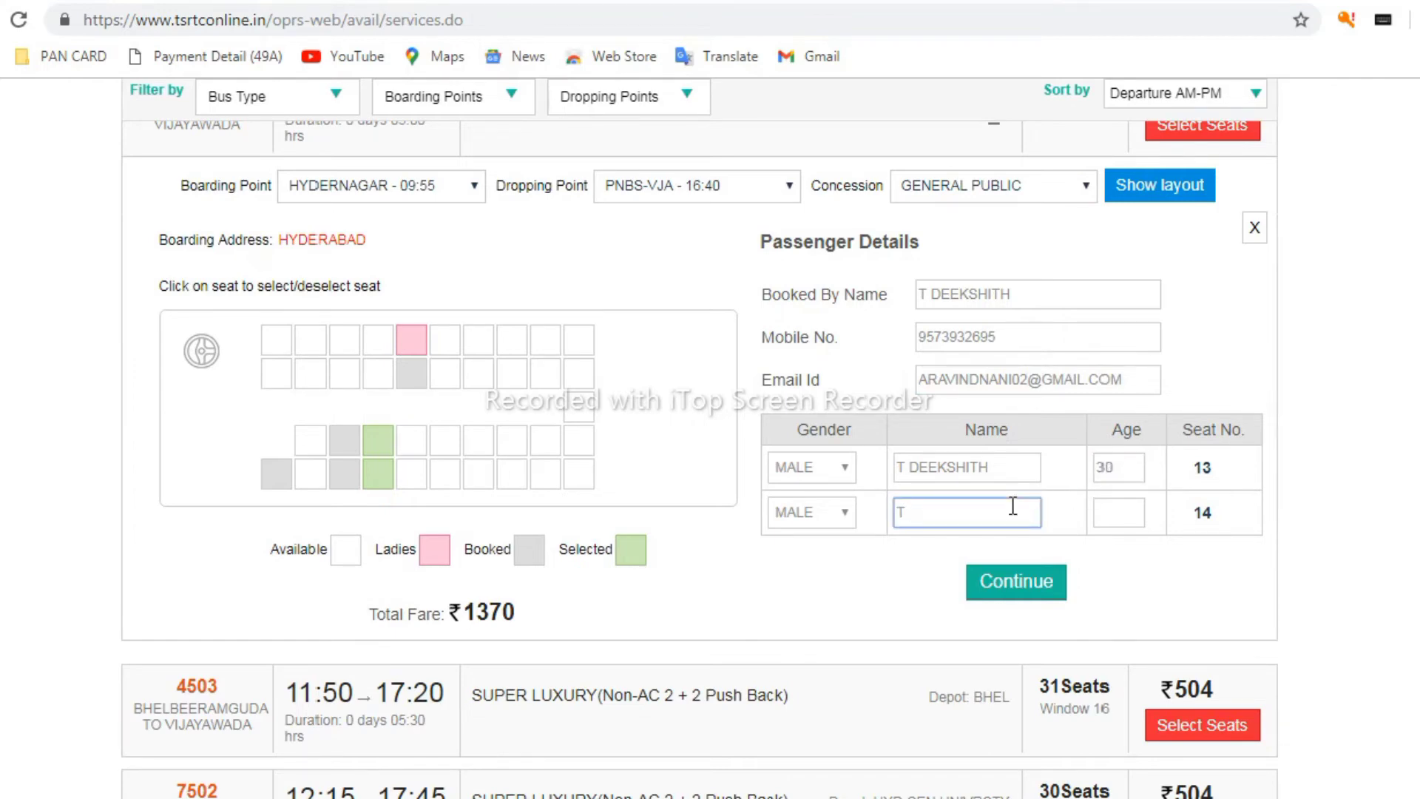
type("AE")
key("BackSpace")
key("BackSpace")
type("RASWATH")
key("Tab")
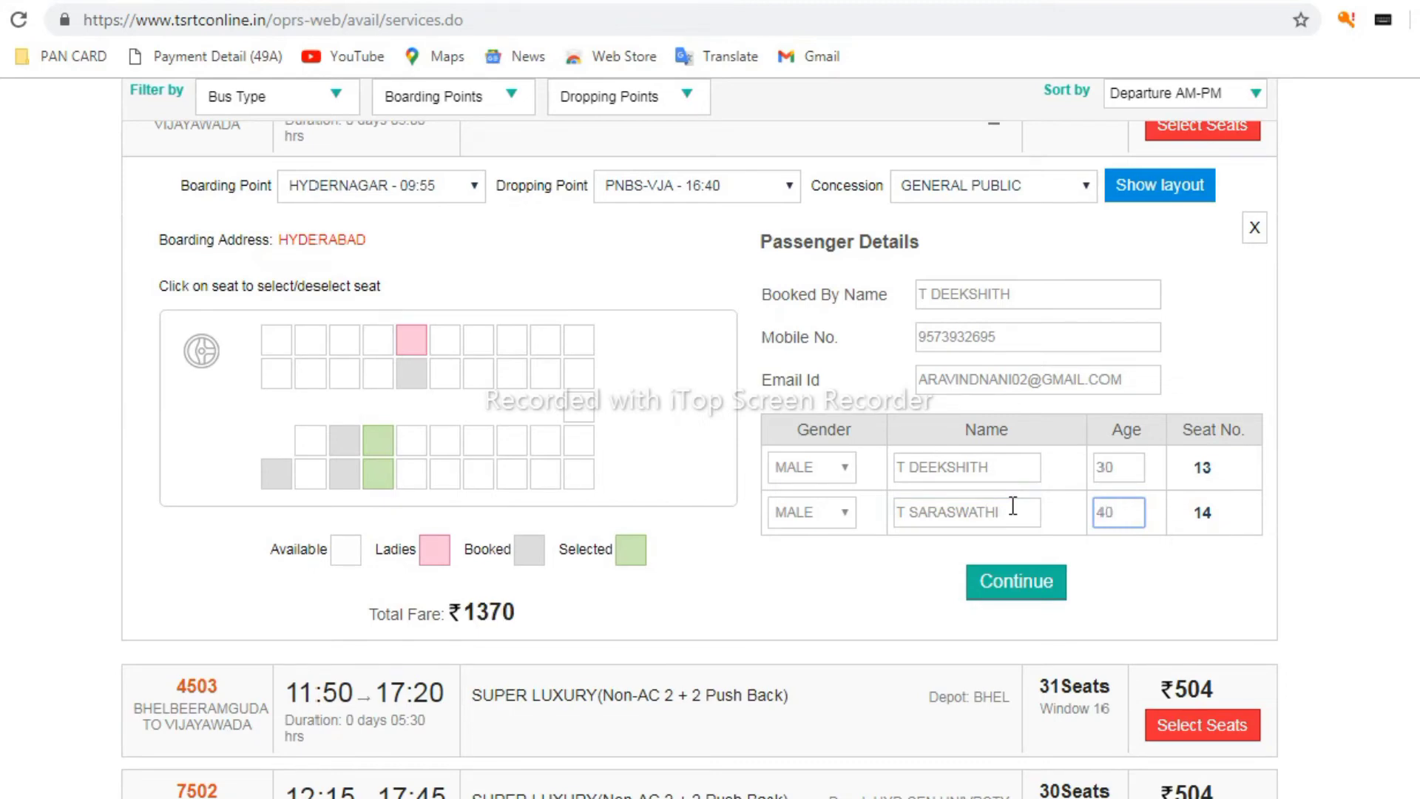
Keep the first passenger male, set the second passenger to FEMALE, and continue to payment
scroll(1158, 615, "down", 3)
scroll(773, 471, "up", 1)
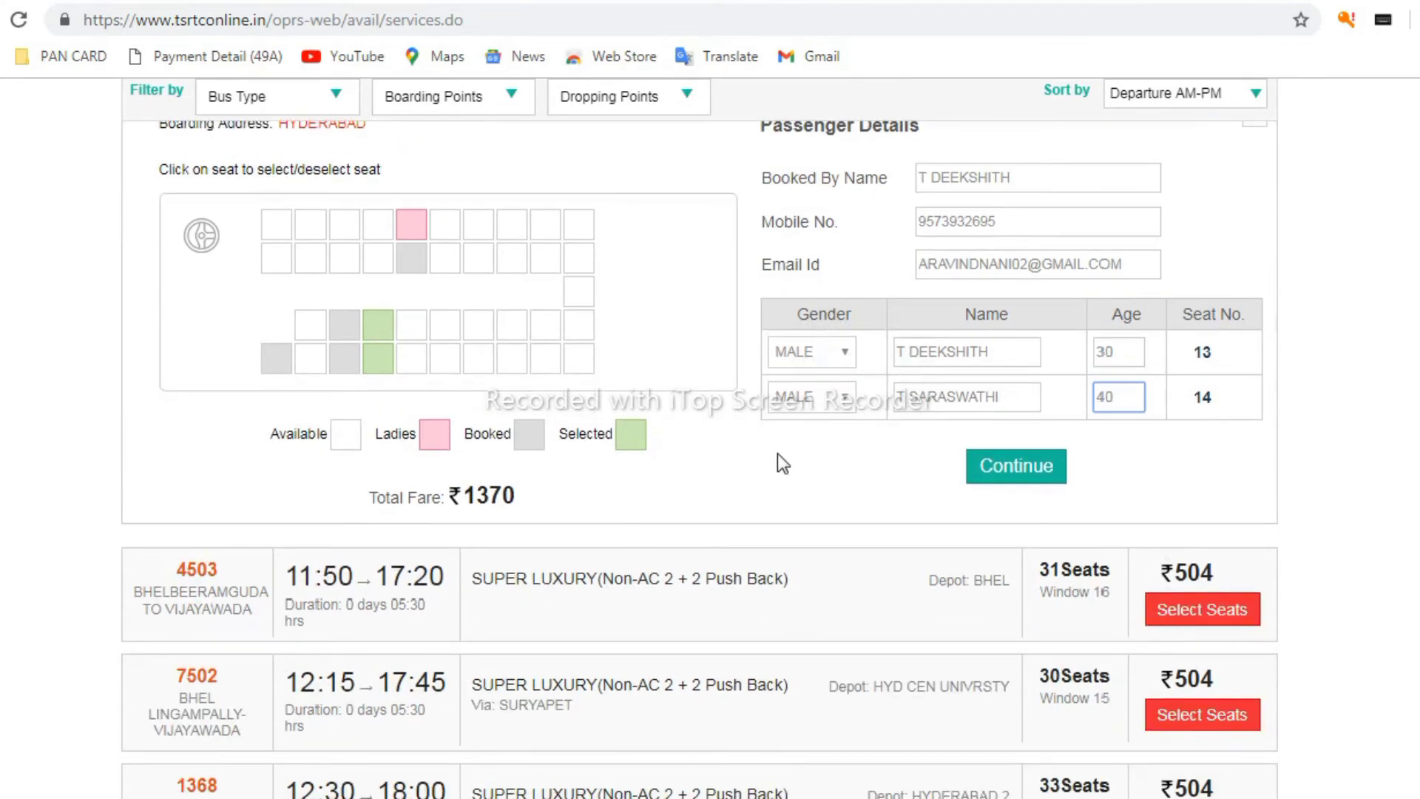
left_click(821, 355)
left_click(819, 357)
left_click(808, 386)
left_click(800, 444)
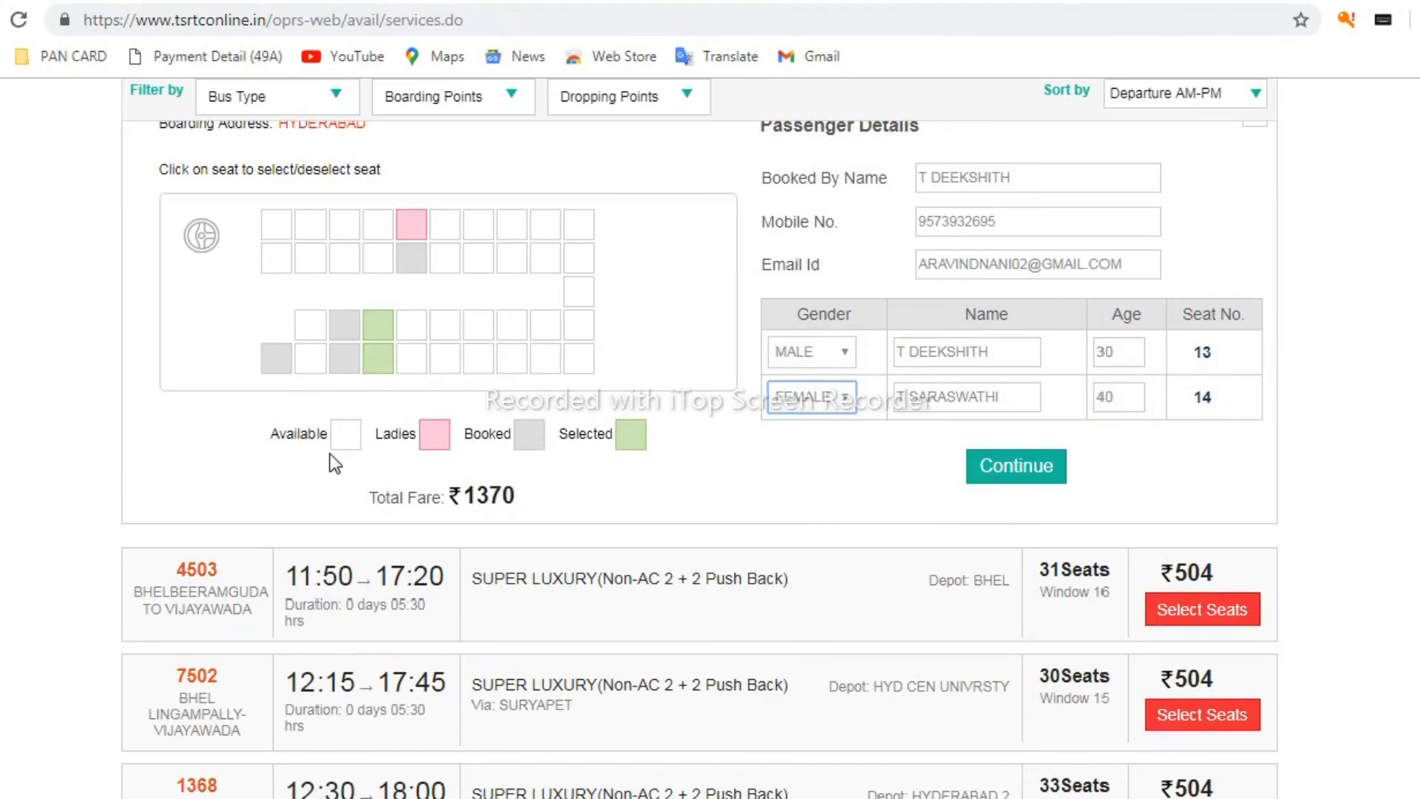
left_click_drag(269, 433, 634, 446)
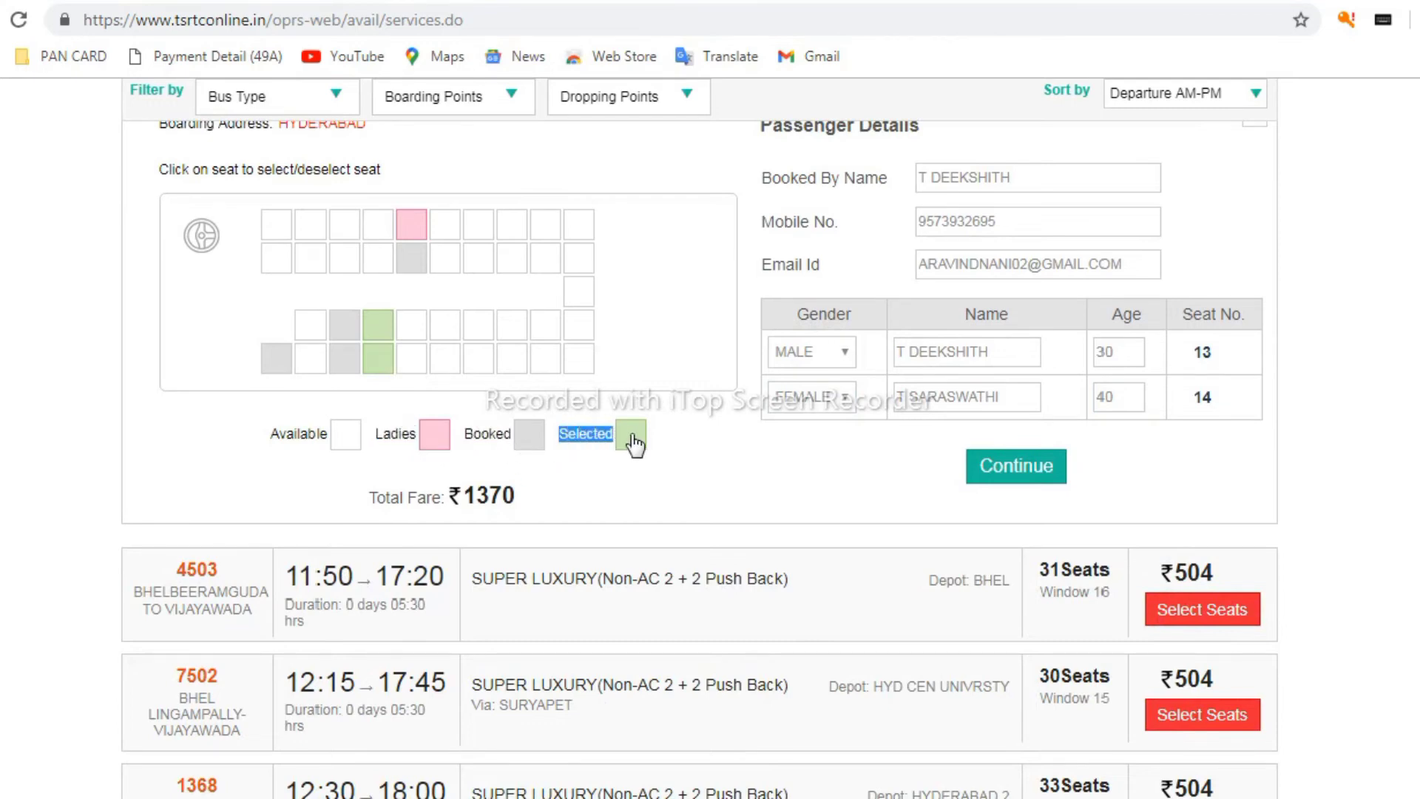
left_click(677, 434)
left_click_drag(488, 495, 450, 488)
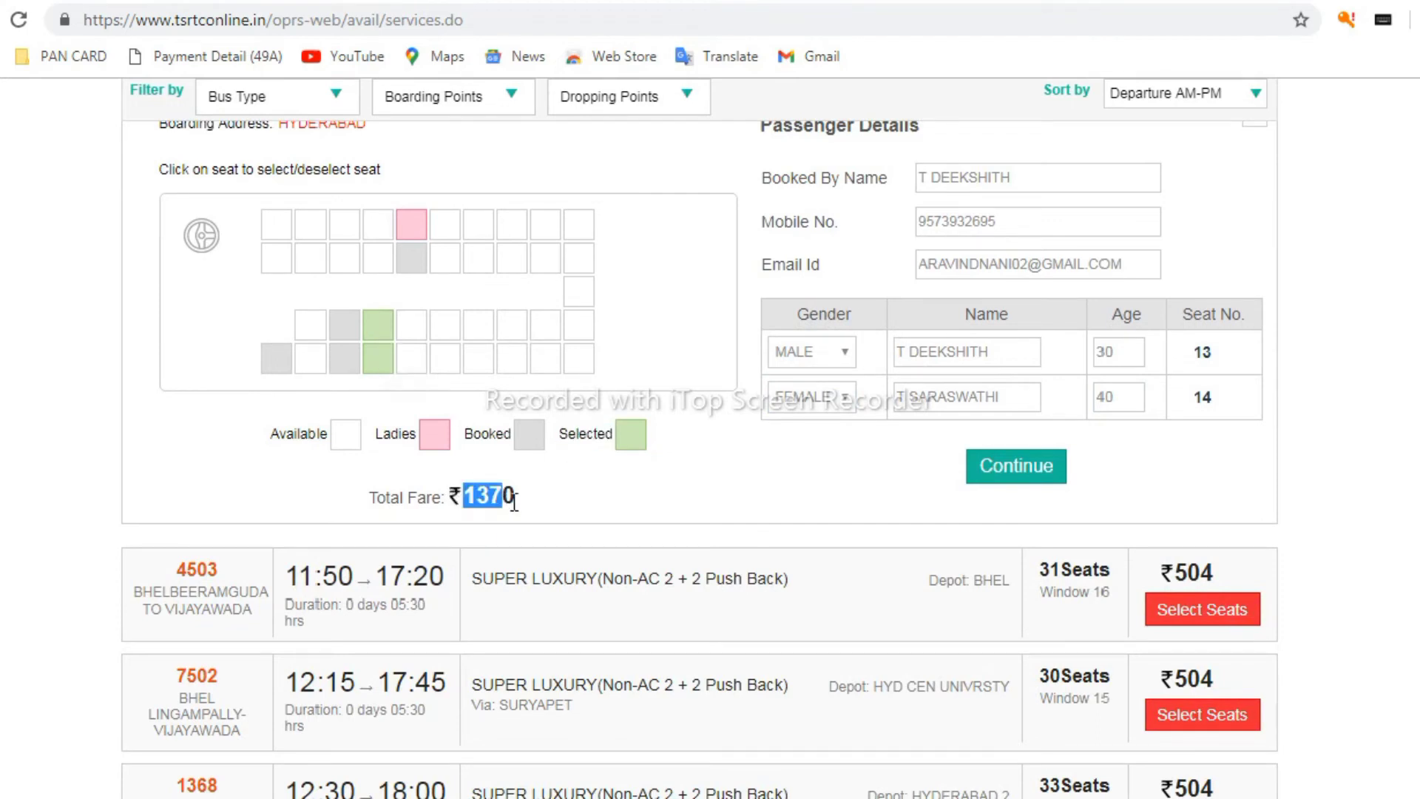
left_click(1002, 479)
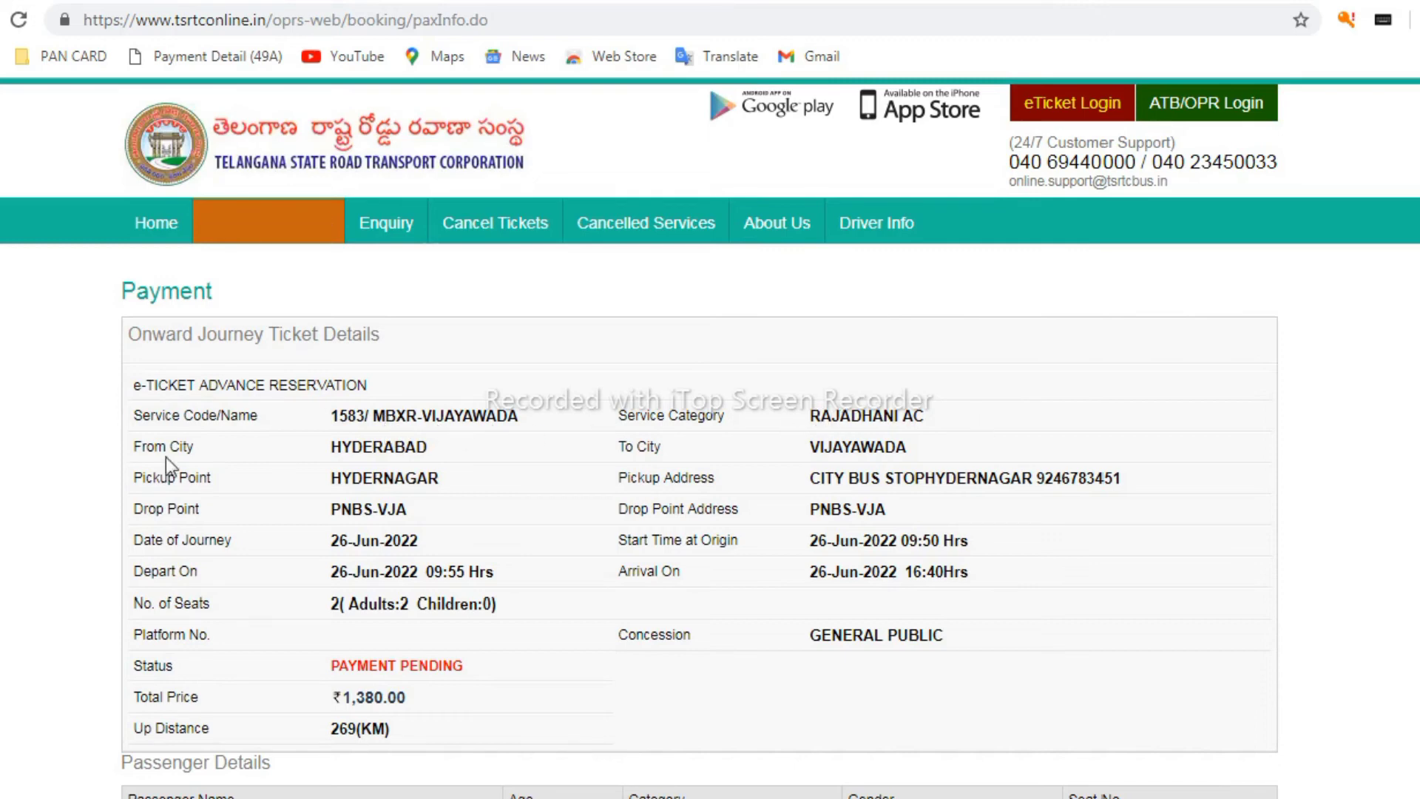
Scroll through the ₹1,380 ticket summary down to the Payment Gateway options
scroll(223, 459, "down", 2)
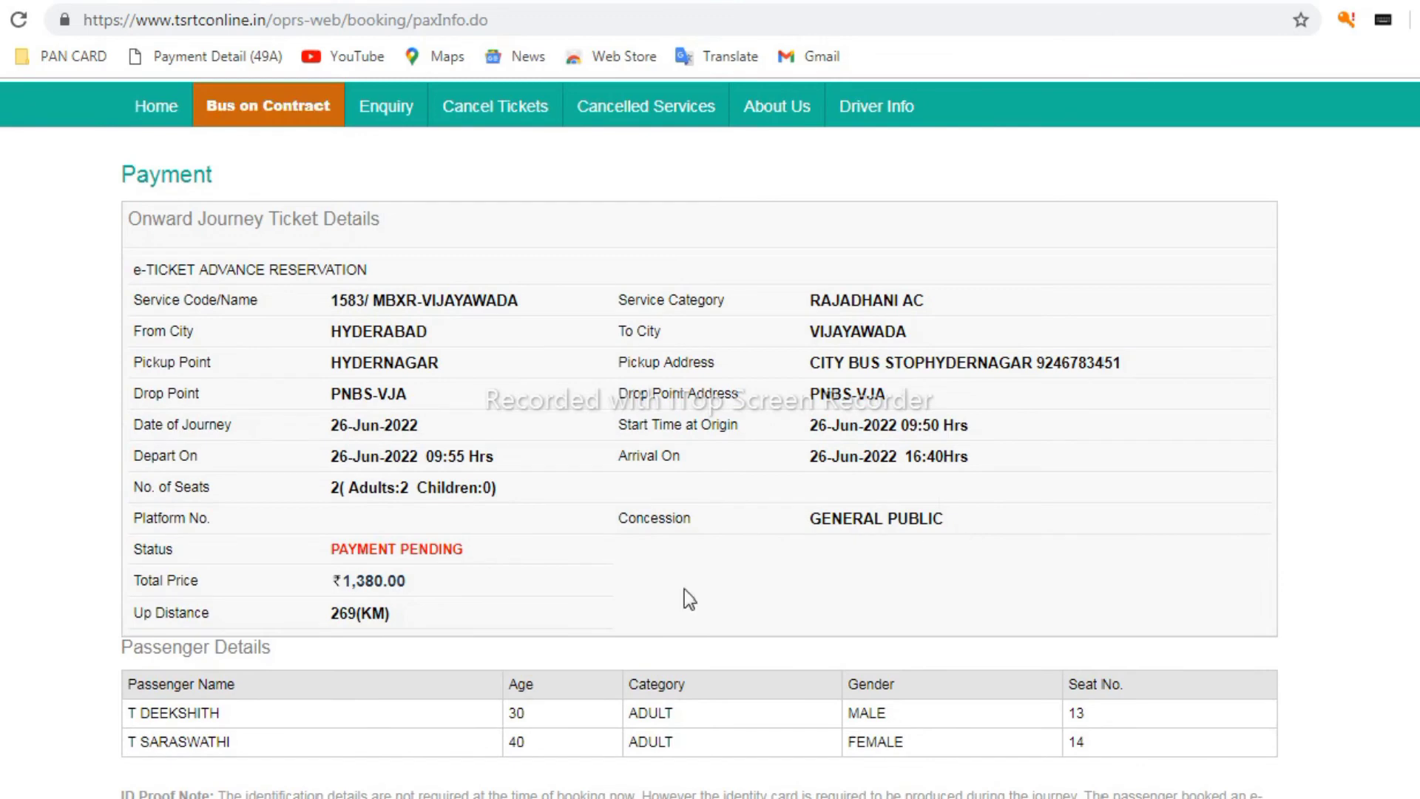
scroll(427, 586, "down", 2)
scroll(426, 586, "down", 6)
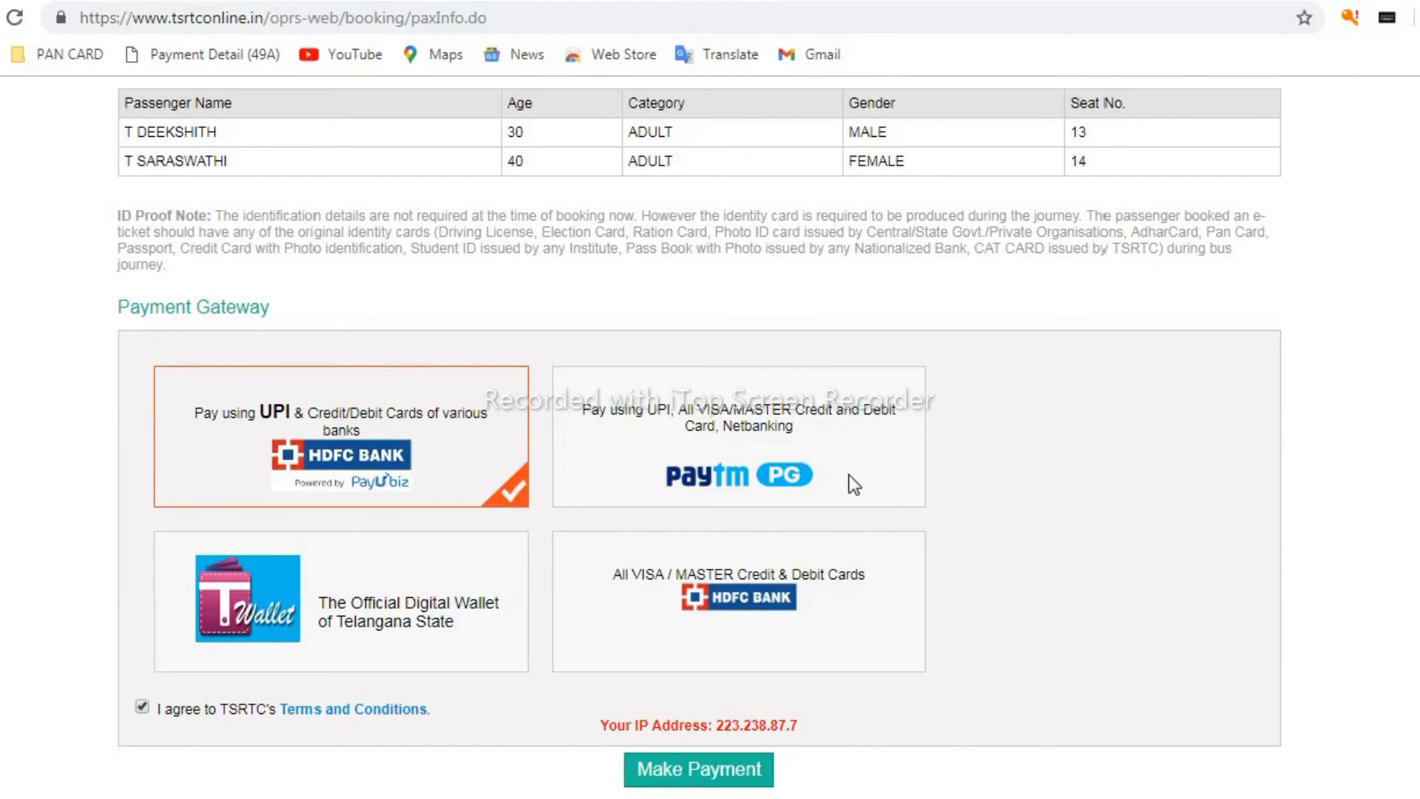
Choose Paytm PG as the gateway and make the ₹1,380 payment
left_click(667, 430)
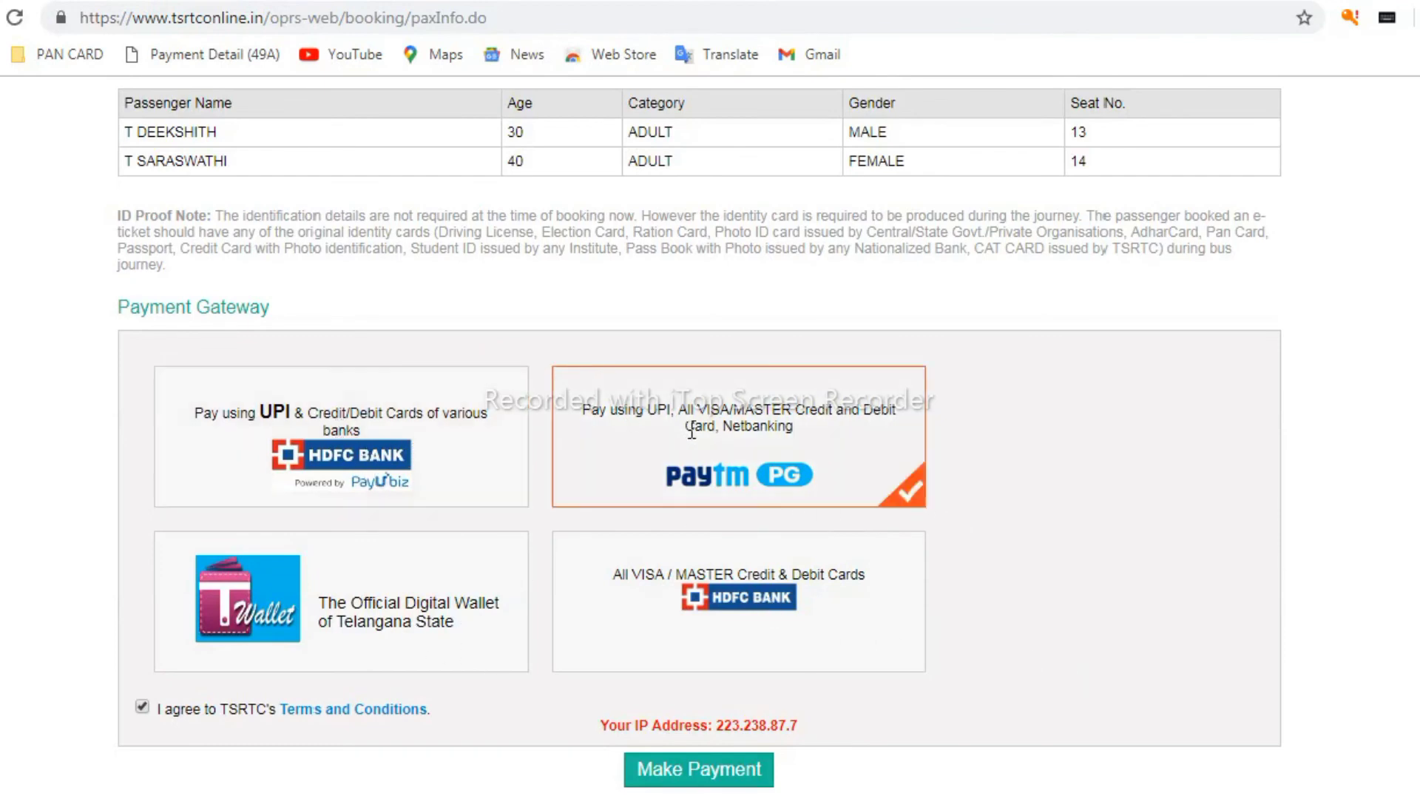
left_click(692, 781)
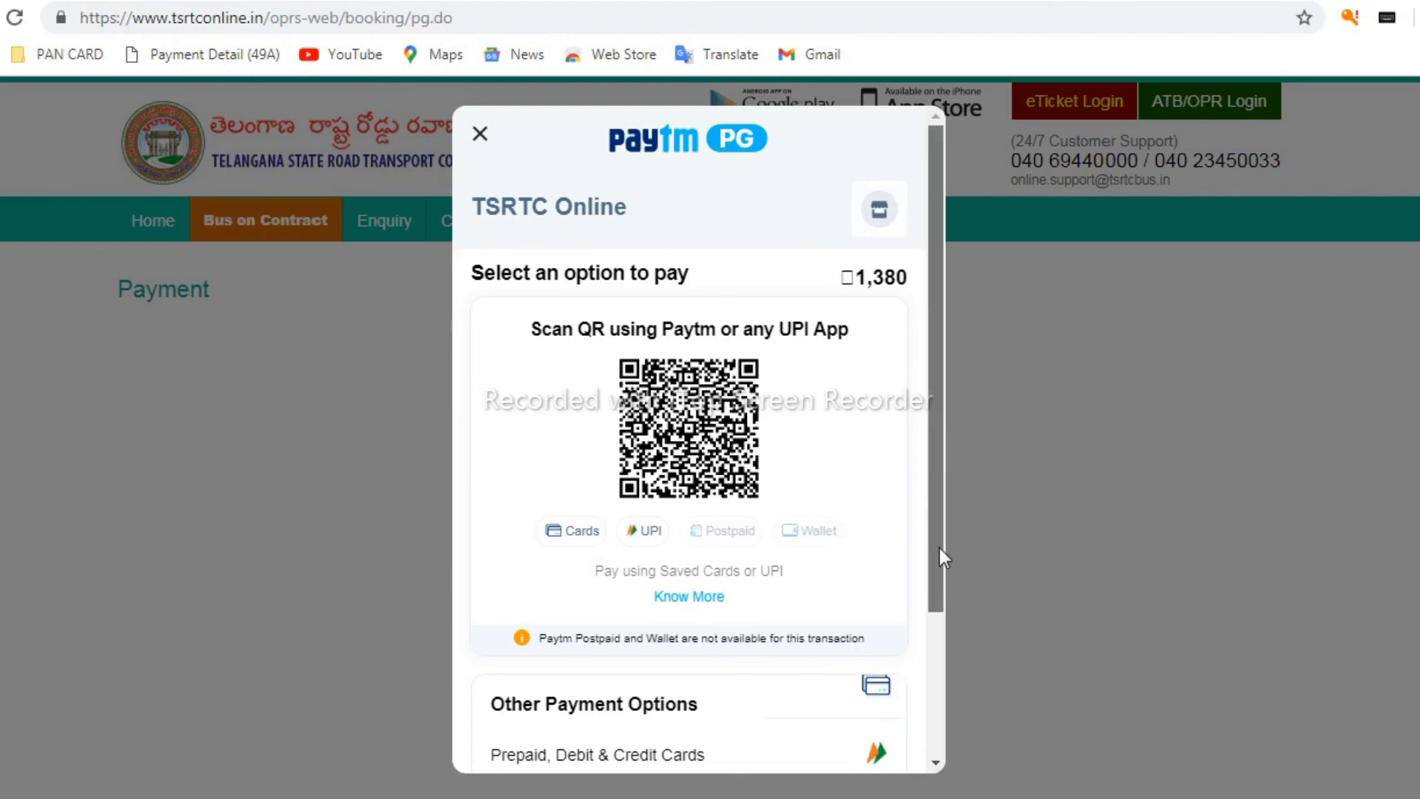
Browse the Paytm checkout options and pay ₹1,380 by scanning the UPI QR code
scroll(944, 559, "down", 3)
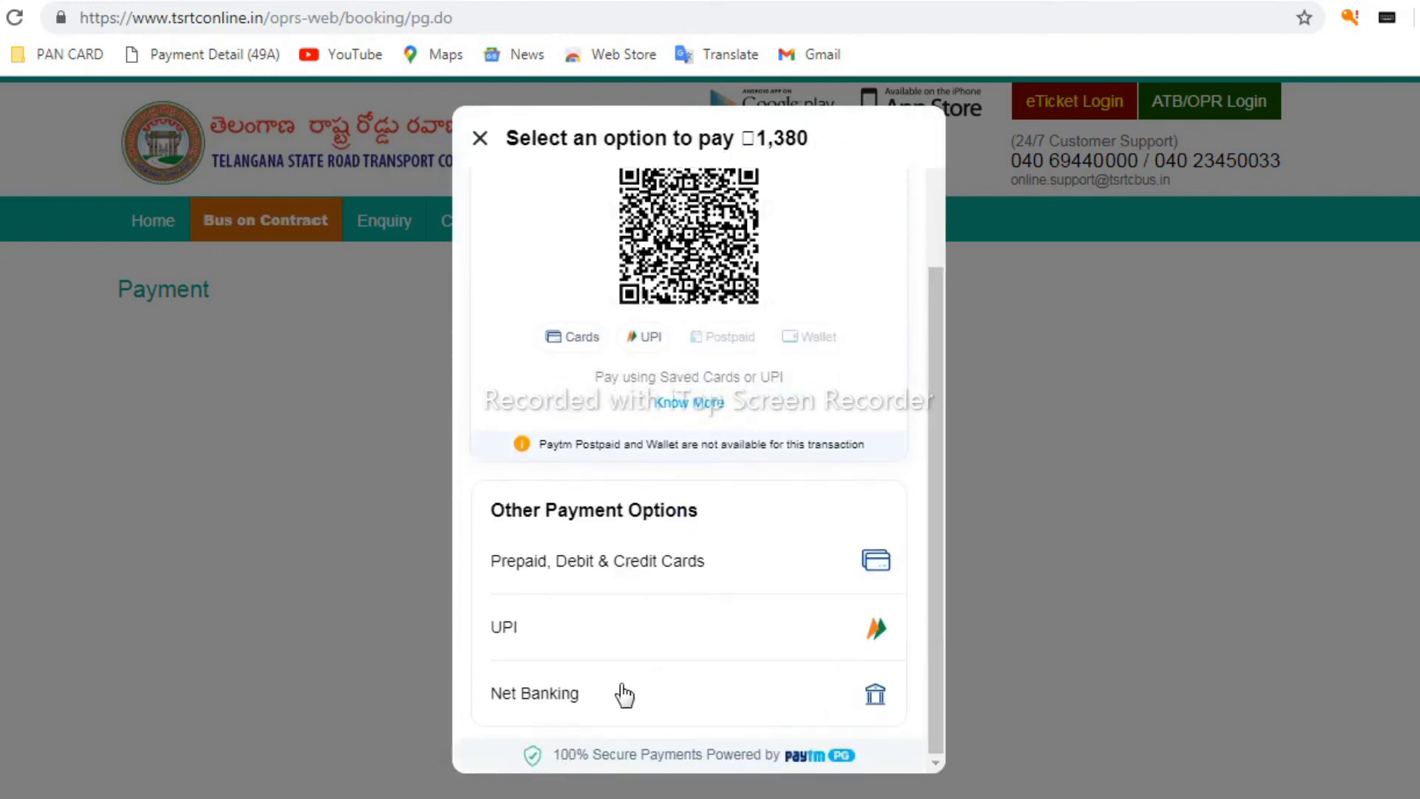
scroll(735, 426, "up", 3)
scroll(743, 440, "down", 2)
scroll(746, 449, "up", 1)
scroll(706, 418, "up", 2)
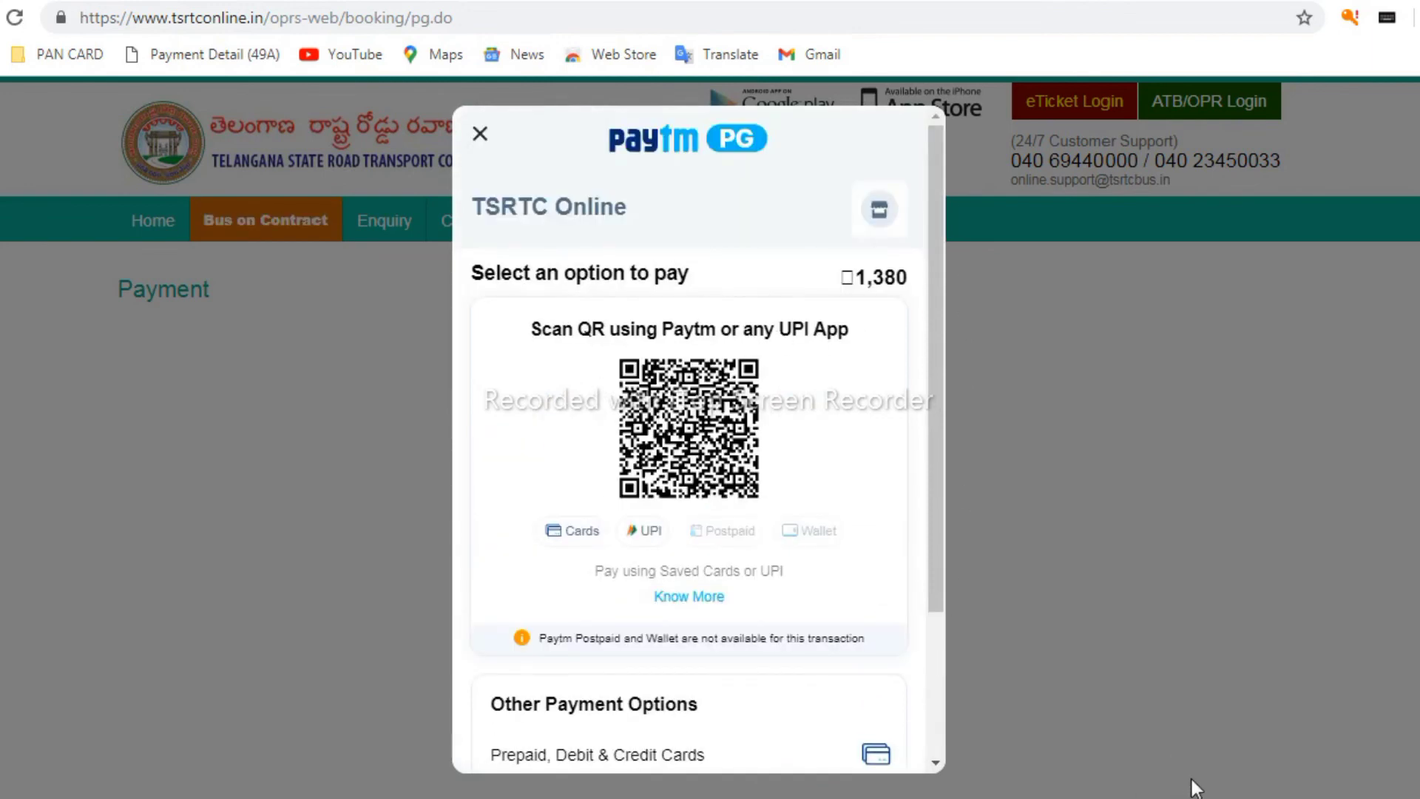
scroll(407, 407, "down", 2)
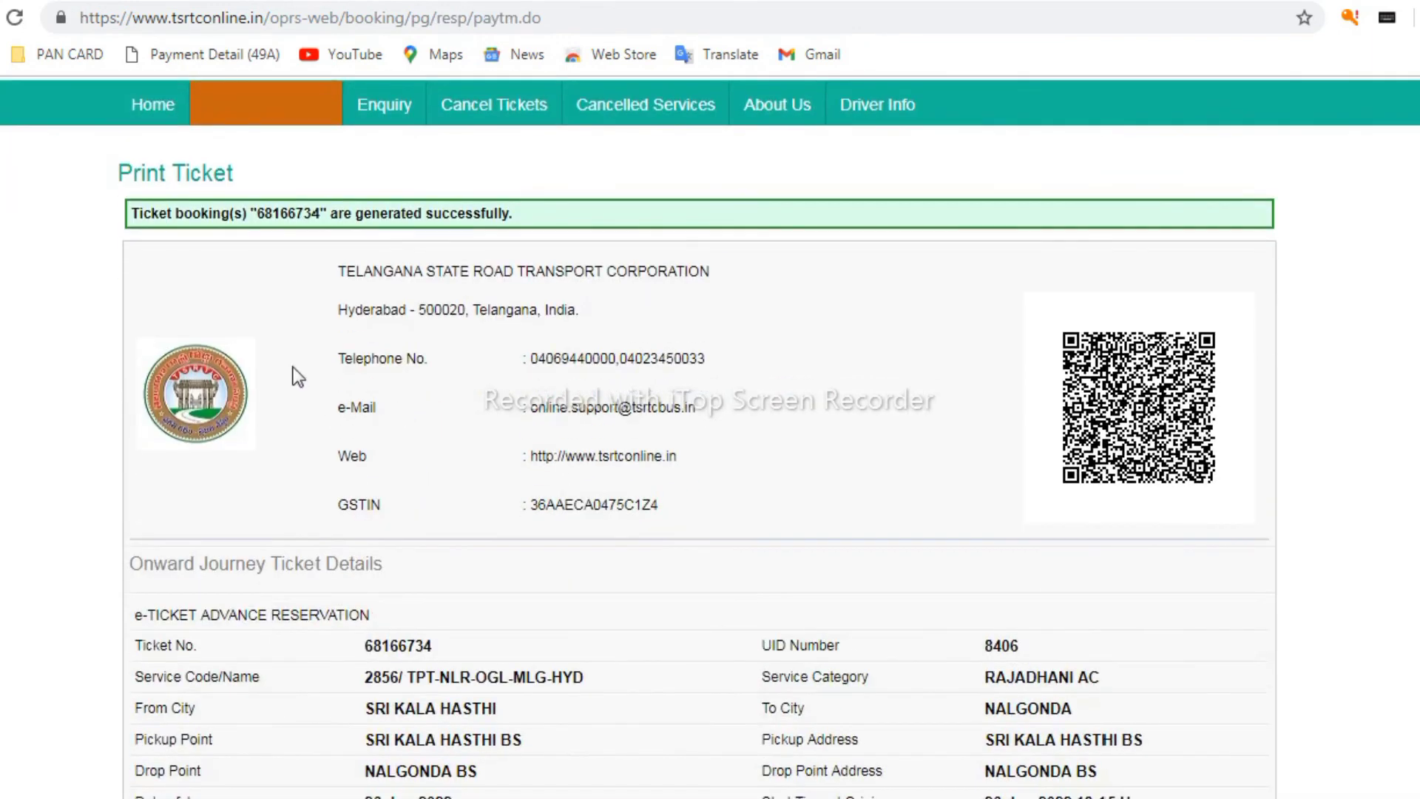
Scroll through the Print Ticket page to review the confirmed e-ticket and passenger details
scroll(592, 370, "down", 2)
scroll(619, 380, "down", 9)
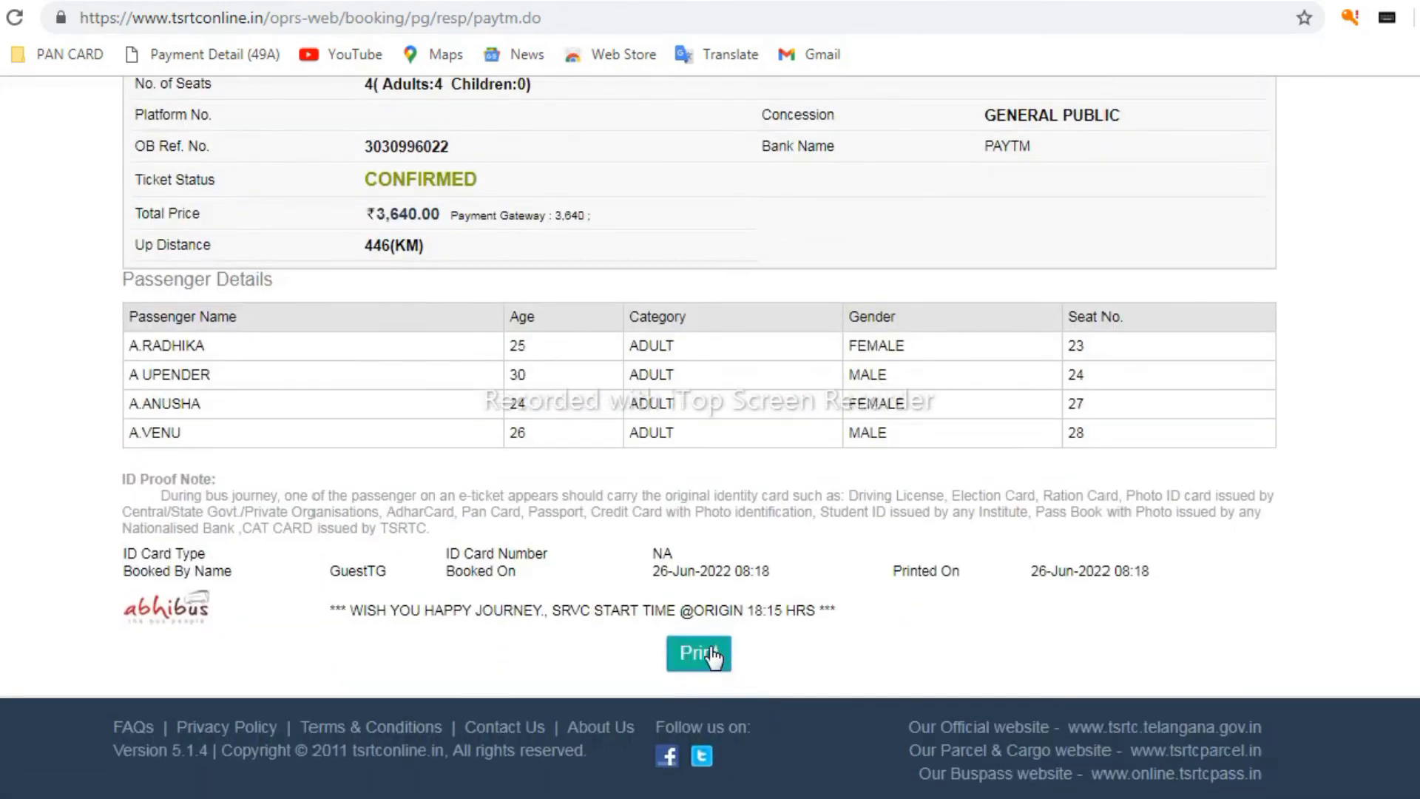
scroll(736, 610, "up", 11)
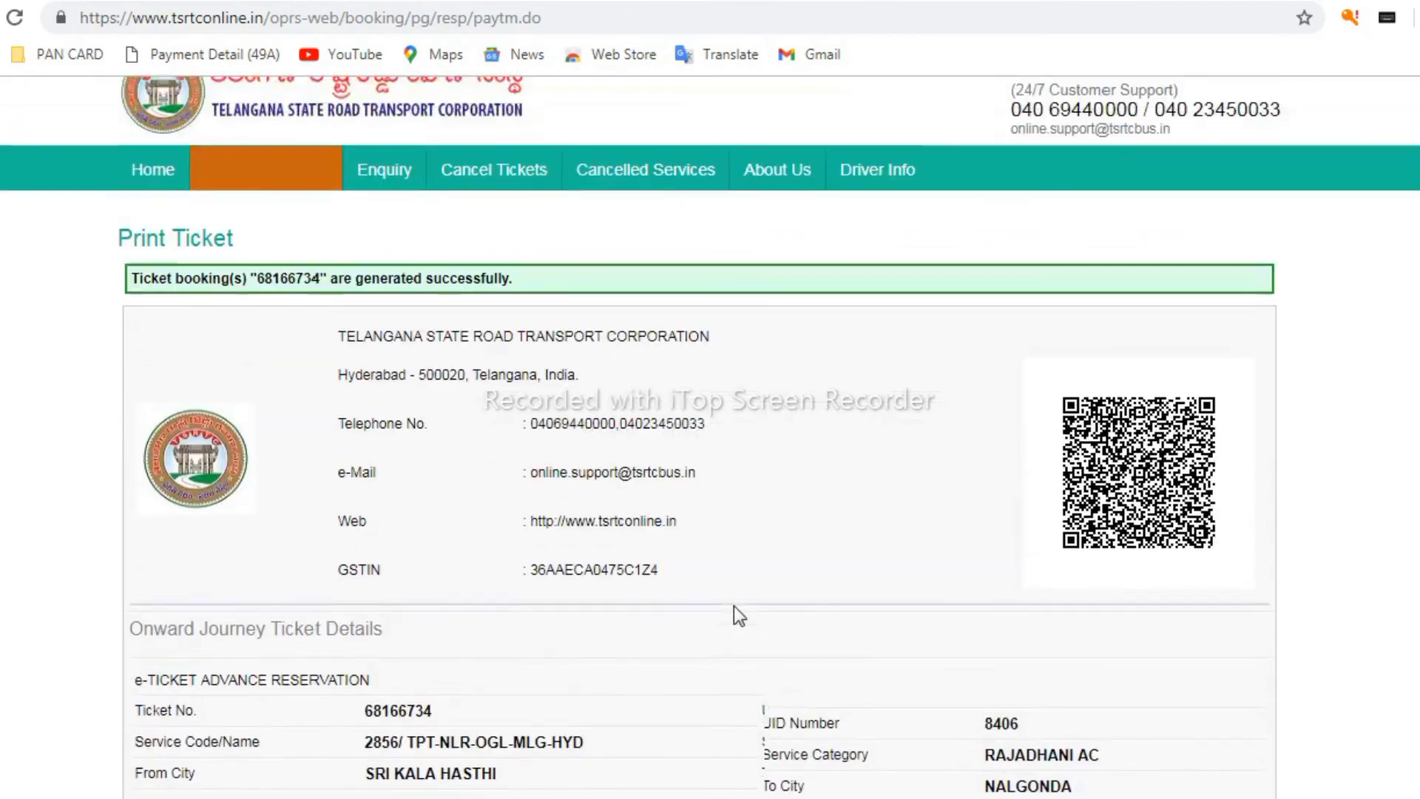
scroll(734, 605, "down", 11)
scroll(729, 571, "up", 11)
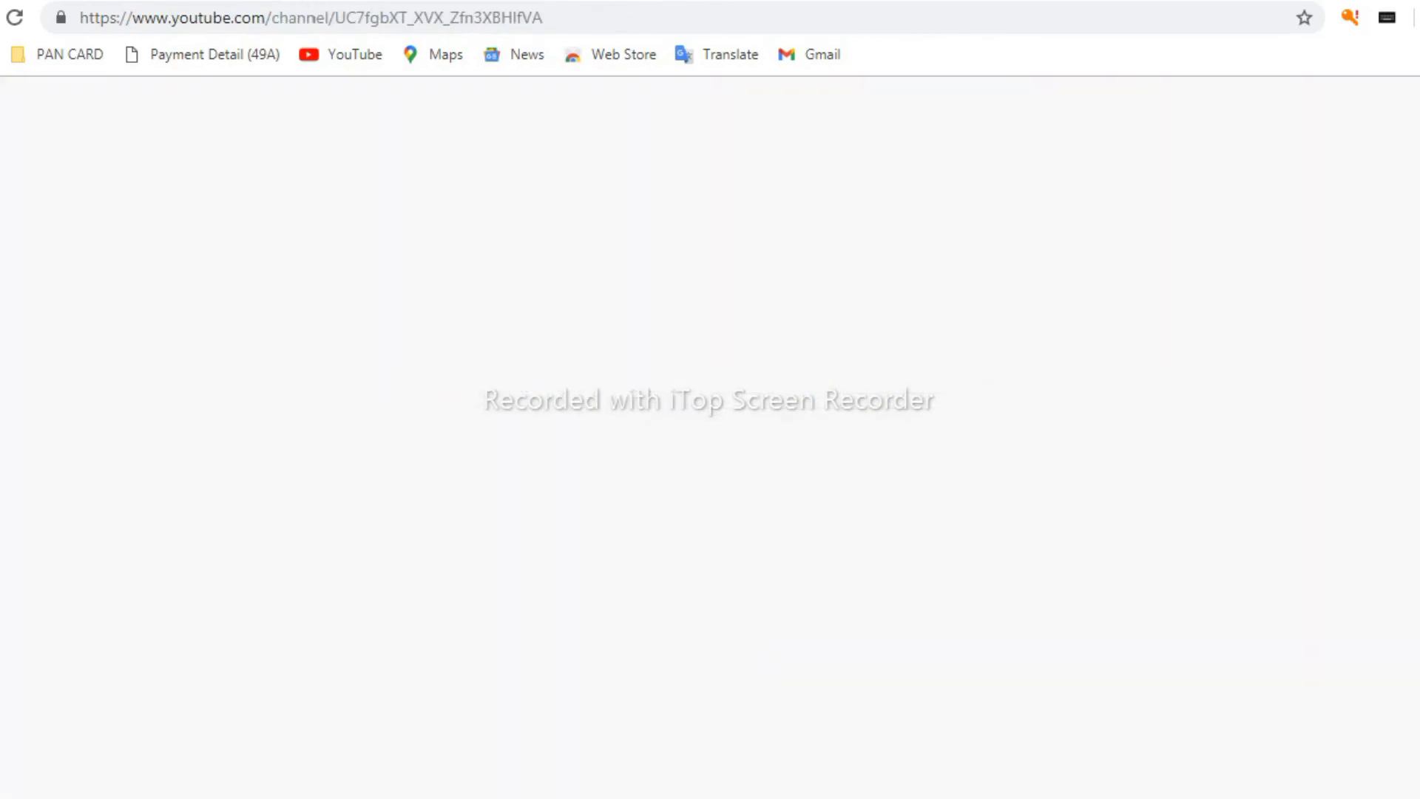